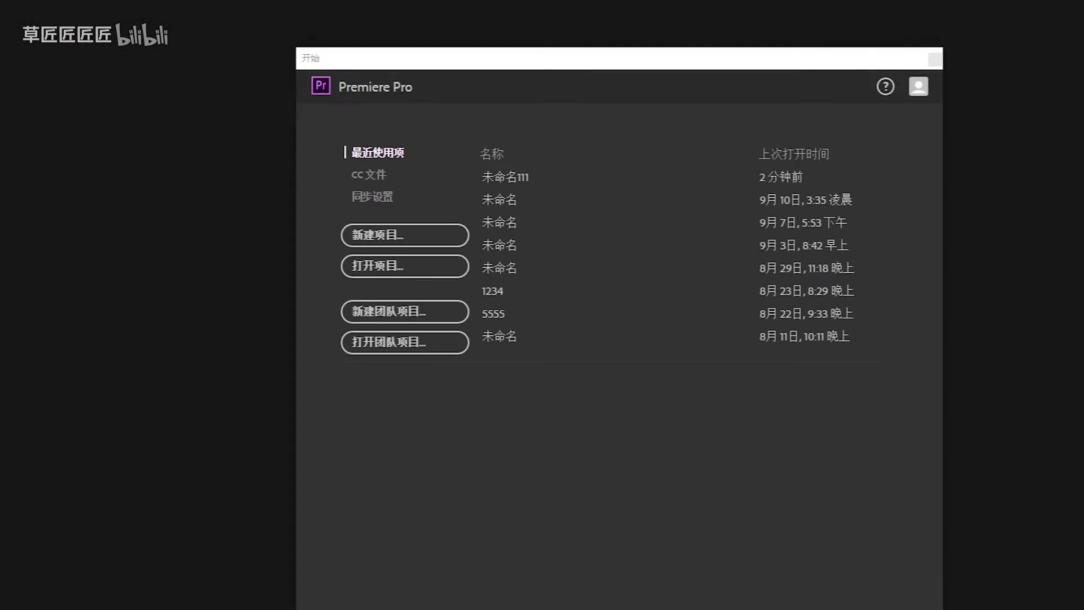
# Create project 'zhengqi' and add a DSLR 1080p25 (1920x1080) sequence named 序列 01
pyautogui.click(393, 237)
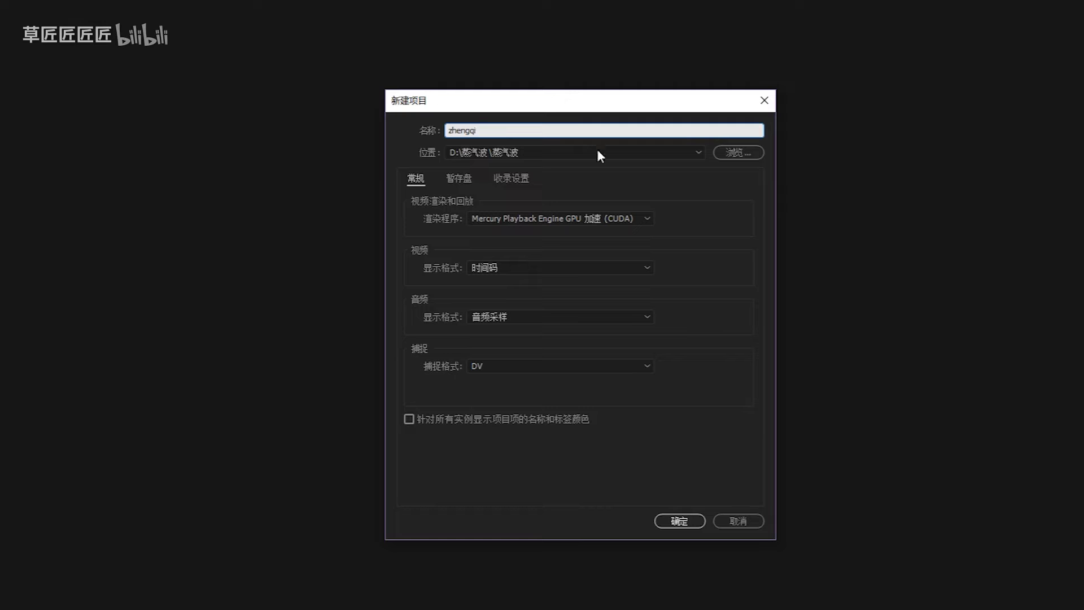
pyautogui.click(697, 526)
pyautogui.click(21, 52)
pyautogui.moveTo(37, 82)
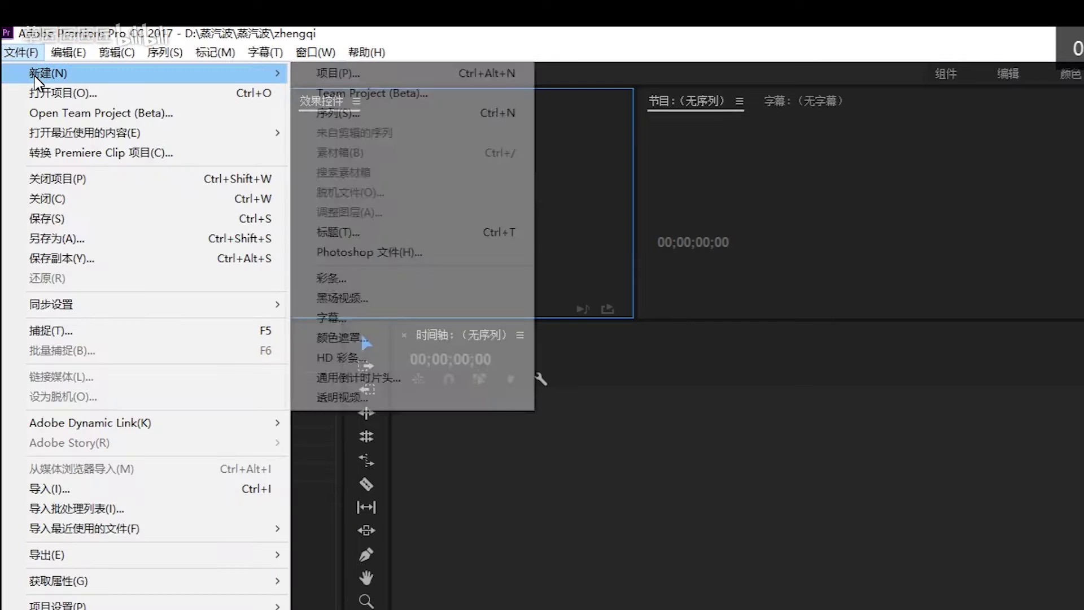
pyautogui.click(404, 113)
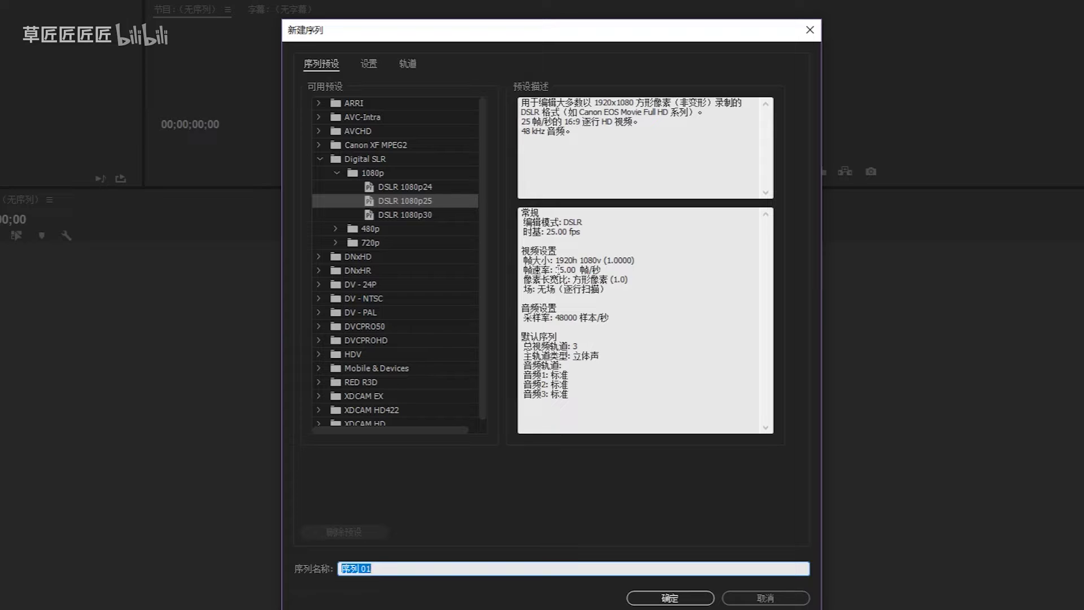
pyautogui.moveTo(554, 260); pyautogui.dragTo(615, 262)
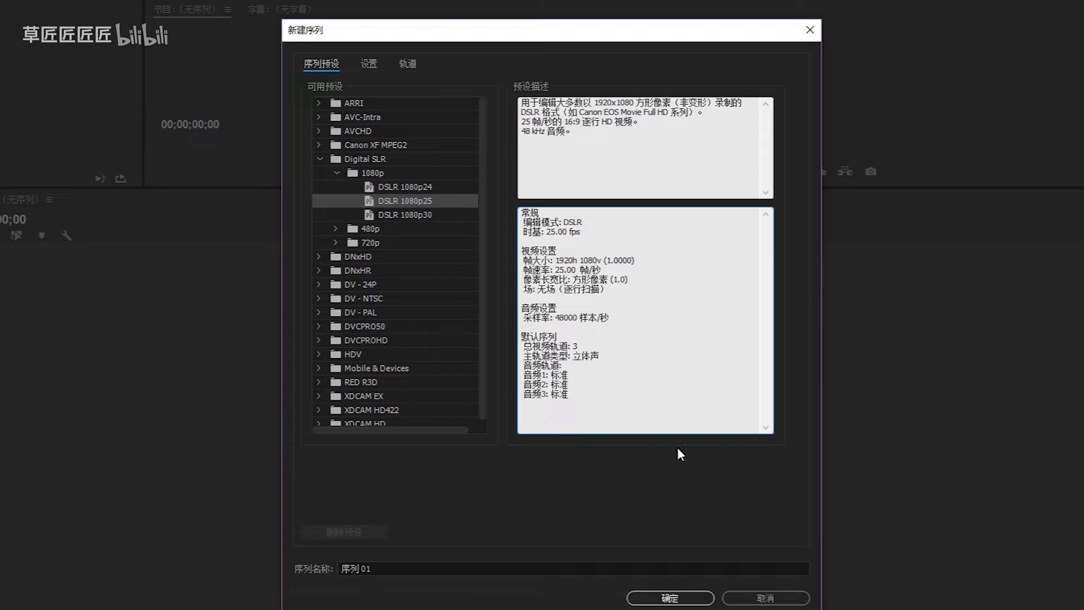
pyautogui.click(670, 598)
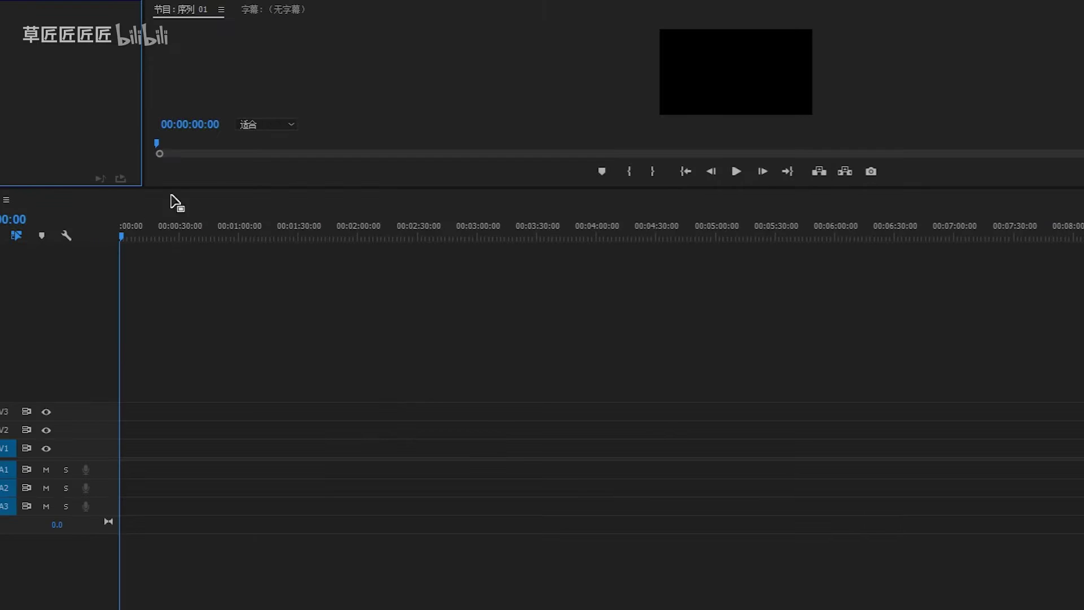
# Drag the panel divider down to enlarge the Program Monitor
pyautogui.moveTo(378, 197); pyautogui.dragTo(404, 426)
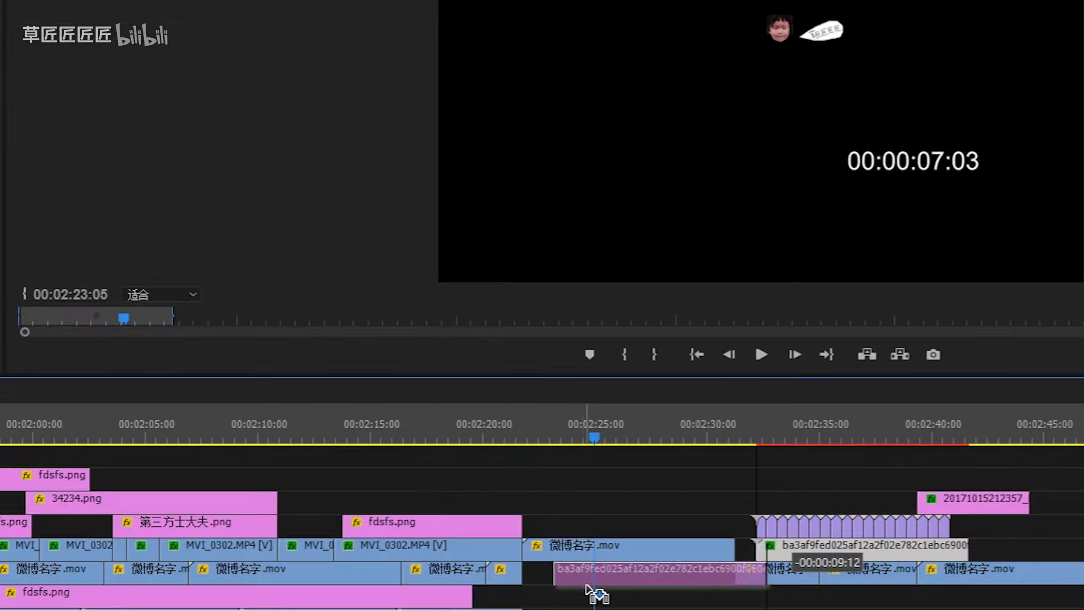
# Slide the image clip slightly earlier on its track
pyautogui.moveTo(591, 591)
pyautogui.mouseDown()
pyautogui.moveTo(559, 587)
pyautogui.moveTo(579, 595)
pyautogui.mouseUp()
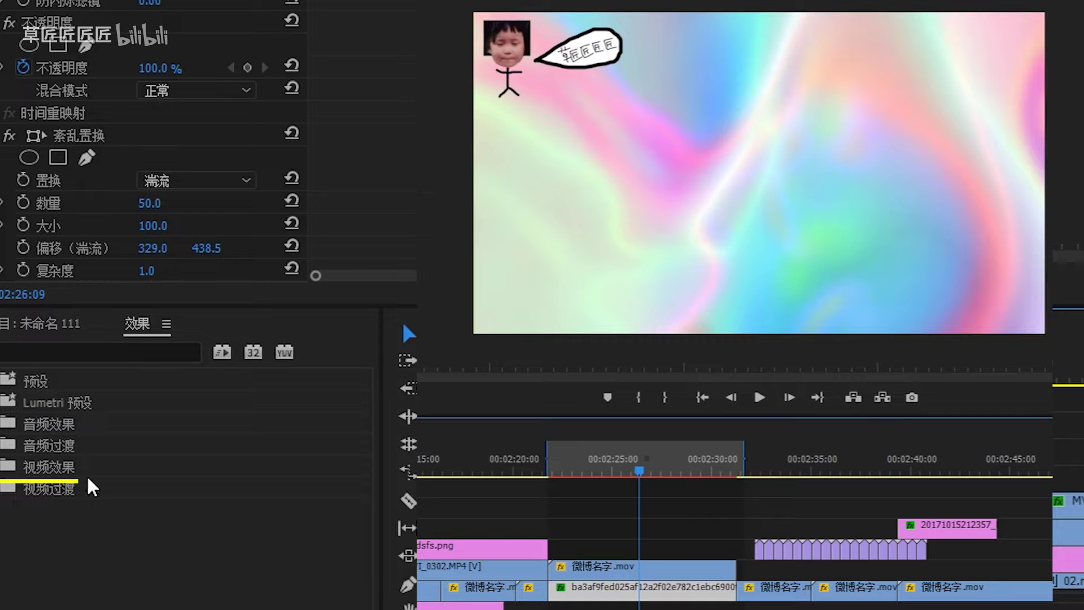
# Apply the 波形变形 wave-warp effect to the holographic background clip
pyautogui.click(0, 468)
pyautogui.scroll(-4, 96, 517)
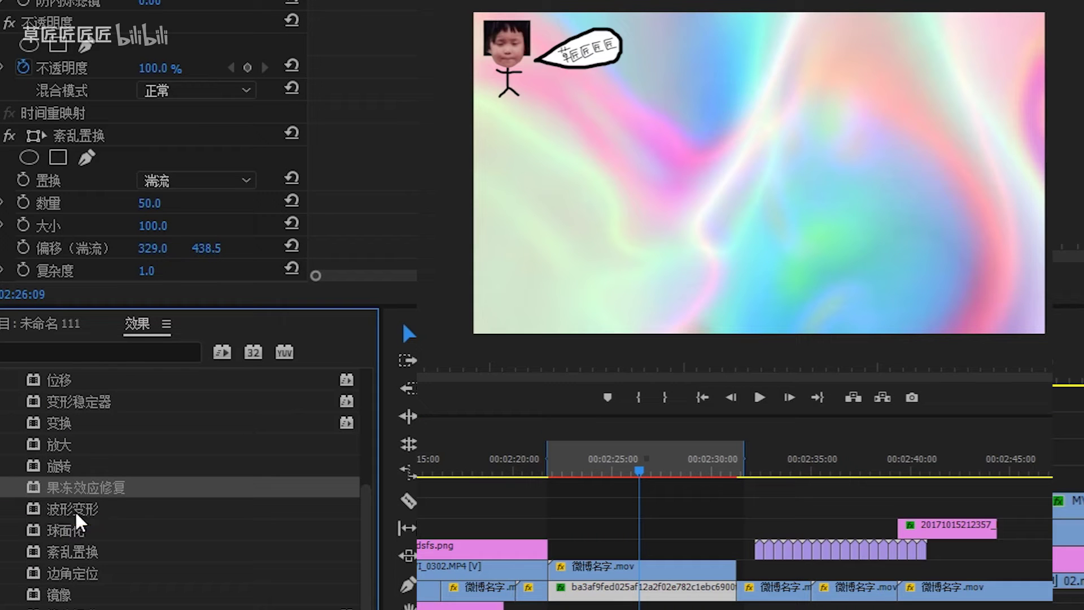
pyautogui.click(82, 508)
pyautogui.moveTo(63, 513); pyautogui.dragTo(635, 595)
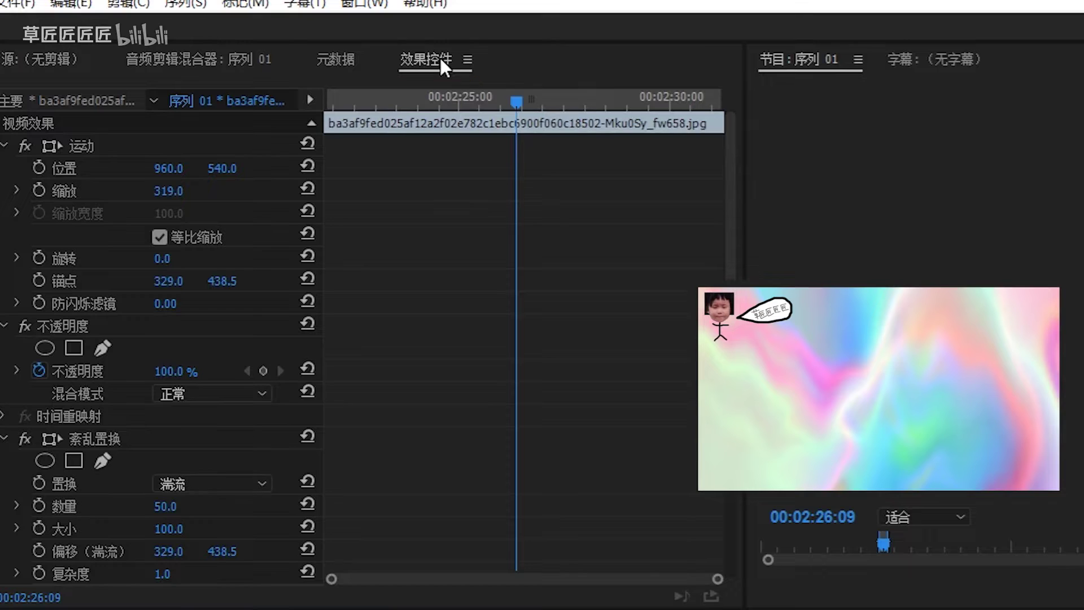
# At about 00:02:21:20, set wave height to 20 and add wave height and width keyframes
pyautogui.moveTo(733, 243); pyautogui.dragTo(733, 455)
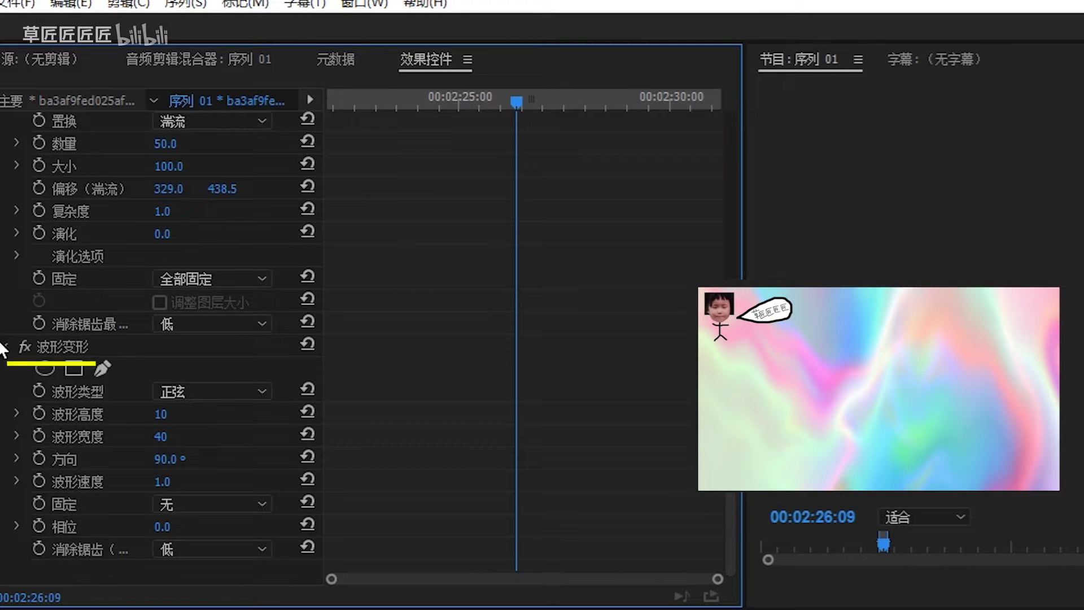
pyautogui.press('j')
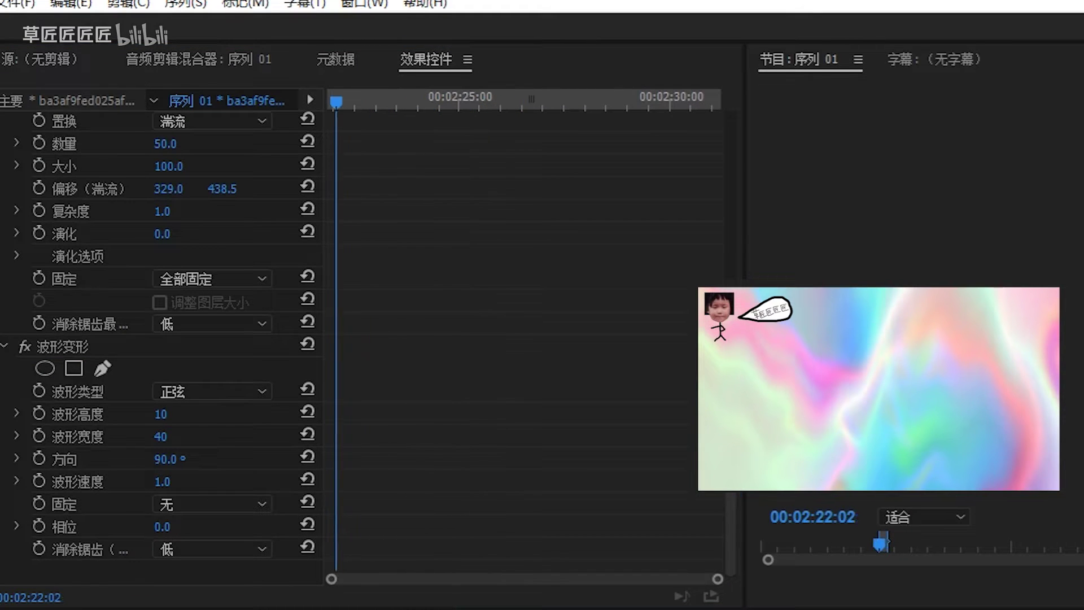
pyautogui.press('Left')
pyautogui.press('Right')
pyautogui.moveTo(165, 417); pyautogui.dragTo(220, 435)
pyautogui.click(38, 413)
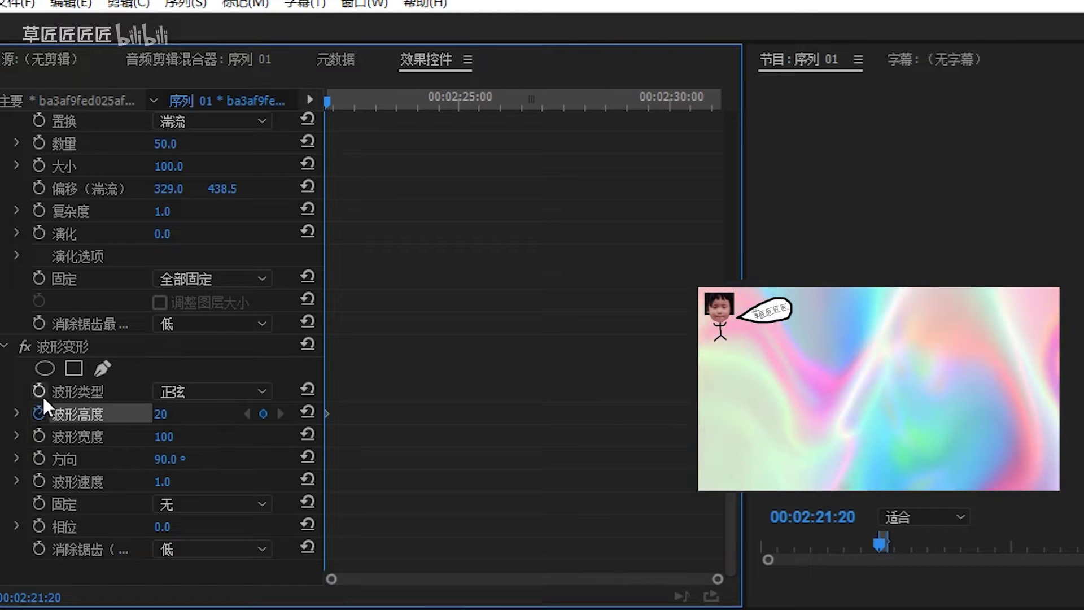
pyautogui.click(38, 436)
# At 00:02:24:19 set wave height to 25, then scrub back to preview the animation
pyautogui.moveTo(338, 100); pyautogui.dragTo(450, 97)
pyautogui.click(160, 414)
pyautogui.write('25')
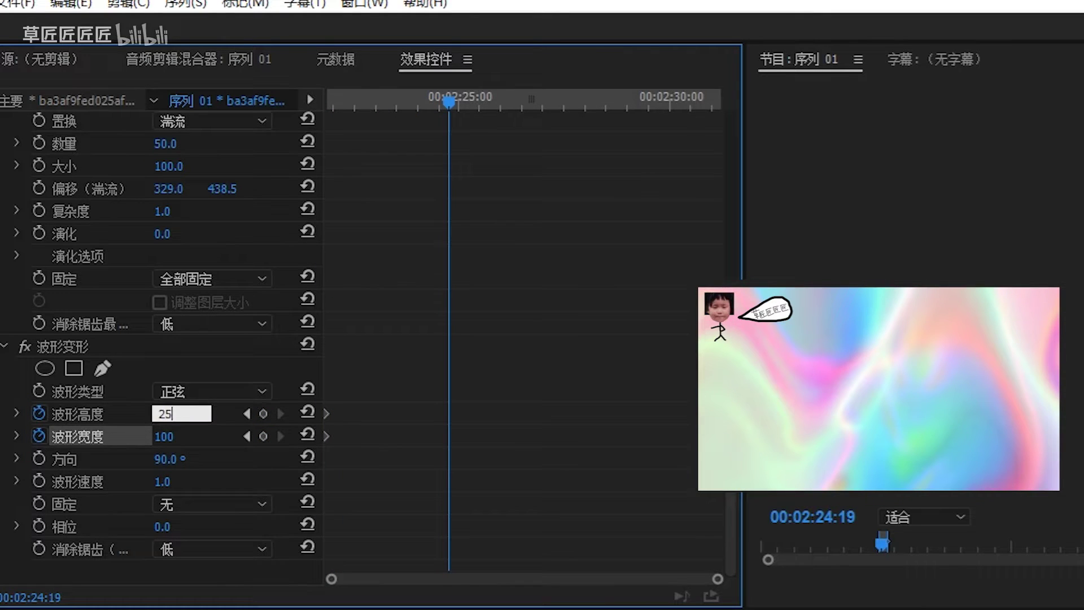
pyautogui.press('Return')
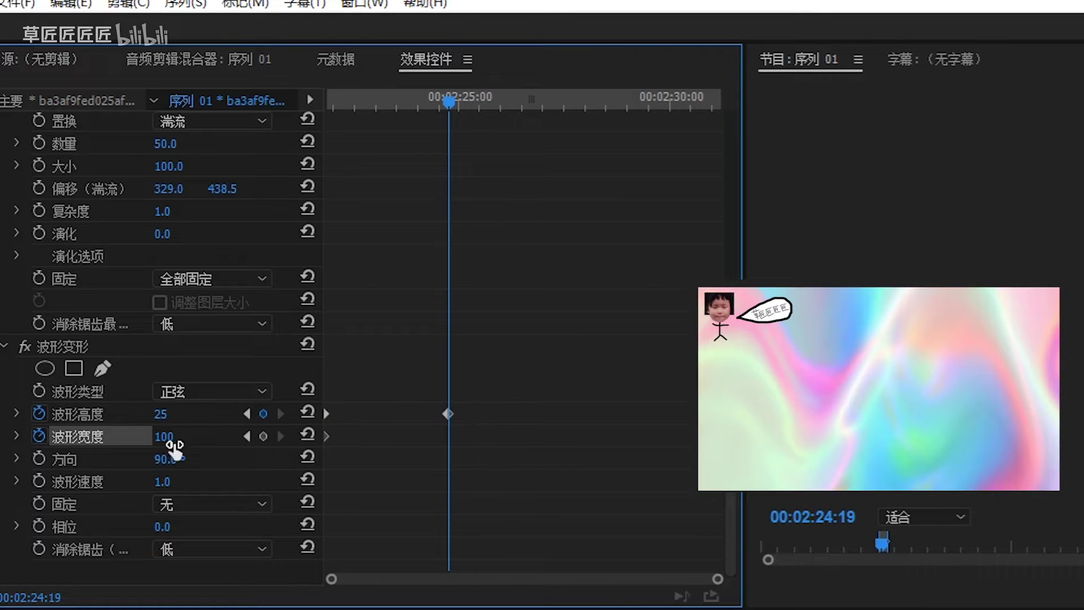
pyautogui.moveTo(455, 96); pyautogui.dragTo(351, 113)
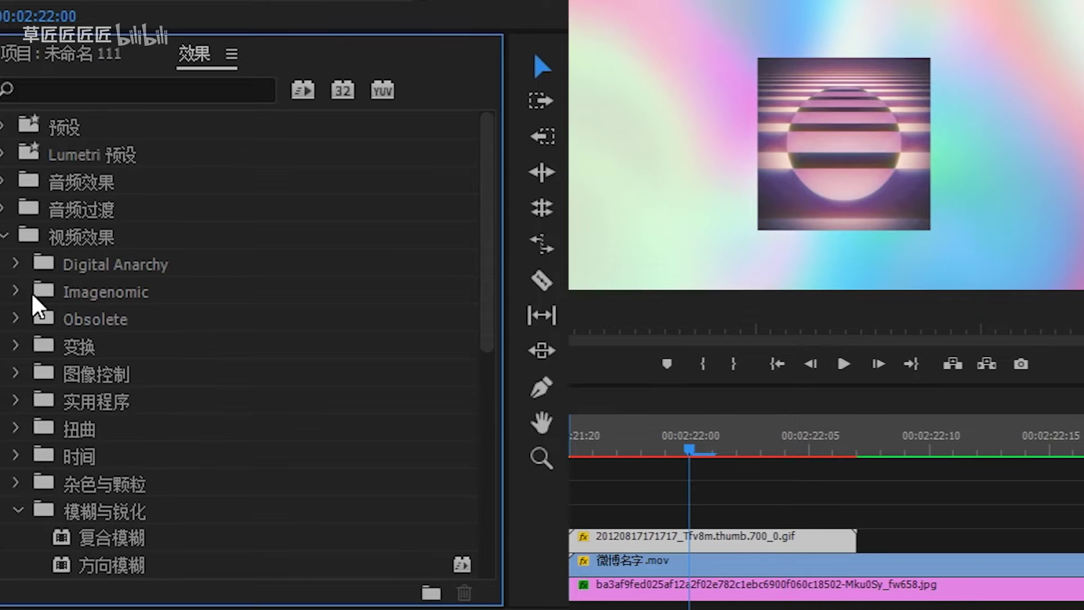
# Apply 基本 3D from the Perspective group to the striped-sun GIF and tilt it to -2°
pyautogui.scroll(-3, 26, 339)
pyautogui.click(17, 374)
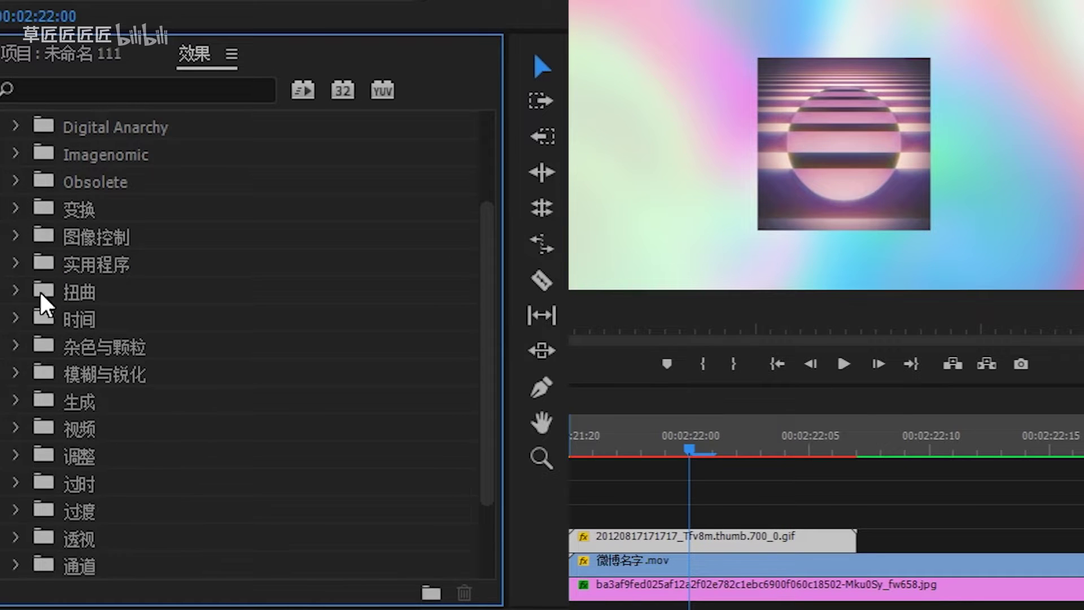
pyautogui.scroll(-3, 45, 395)
pyautogui.click(16, 431)
pyautogui.scroll(-3, 189, 380)
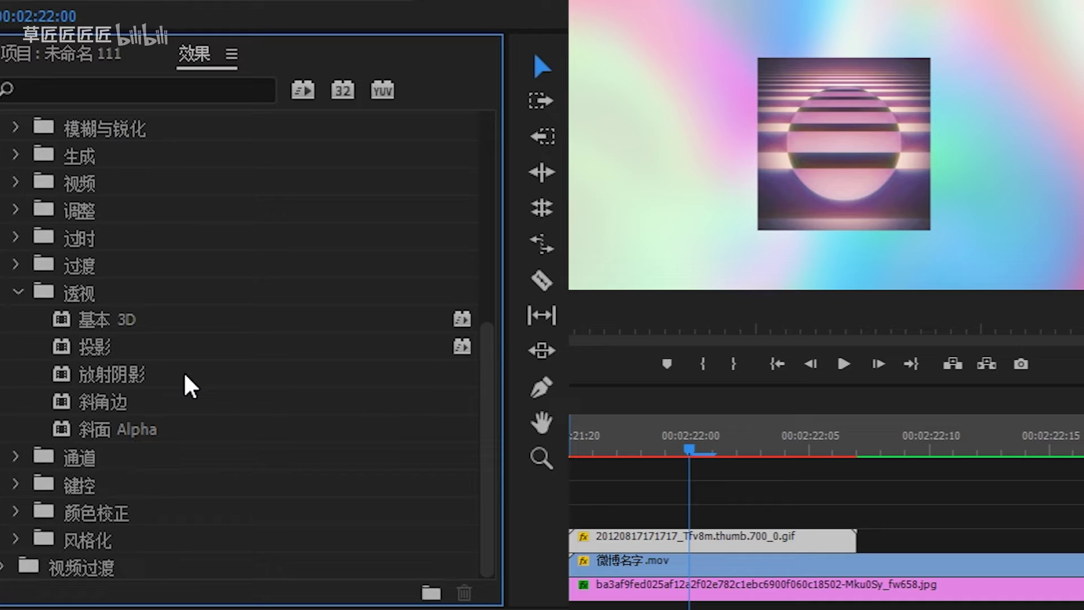
pyautogui.click(147, 330)
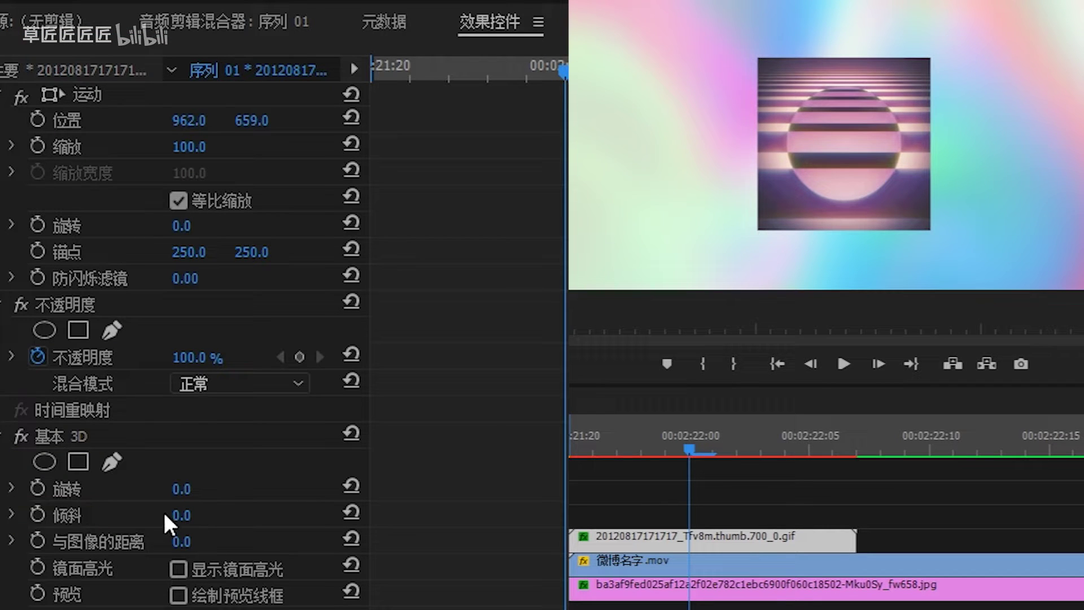
pyautogui.moveTo(181, 515); pyautogui.dragTo(173, 515)
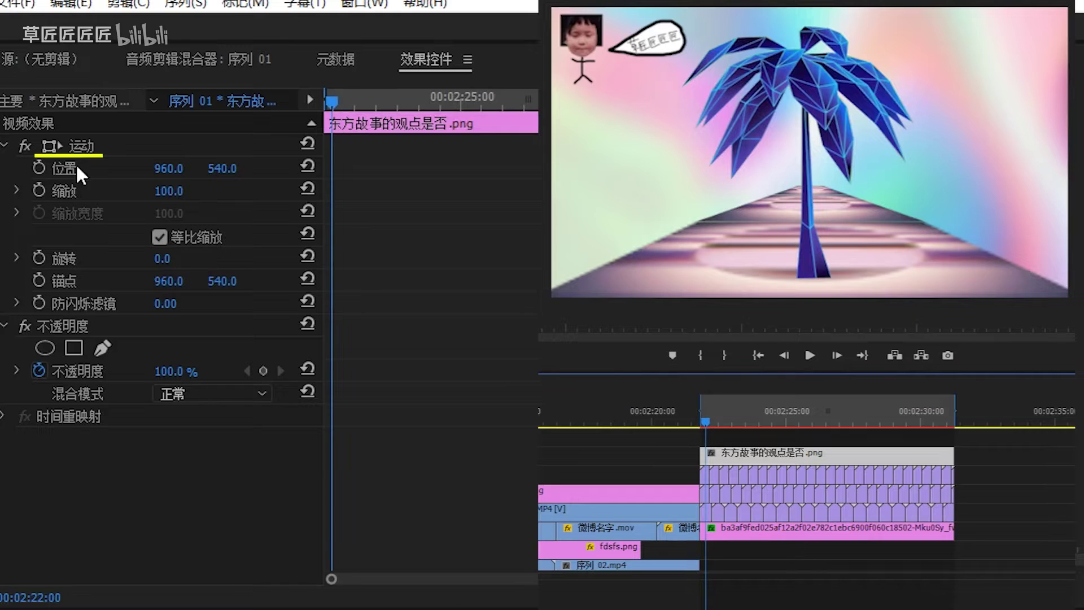
# Shrink the palm tree to scale 20 and position it near the frame centre
pyautogui.click(169, 191)
pyautogui.write('80')
pyautogui.press('Return')
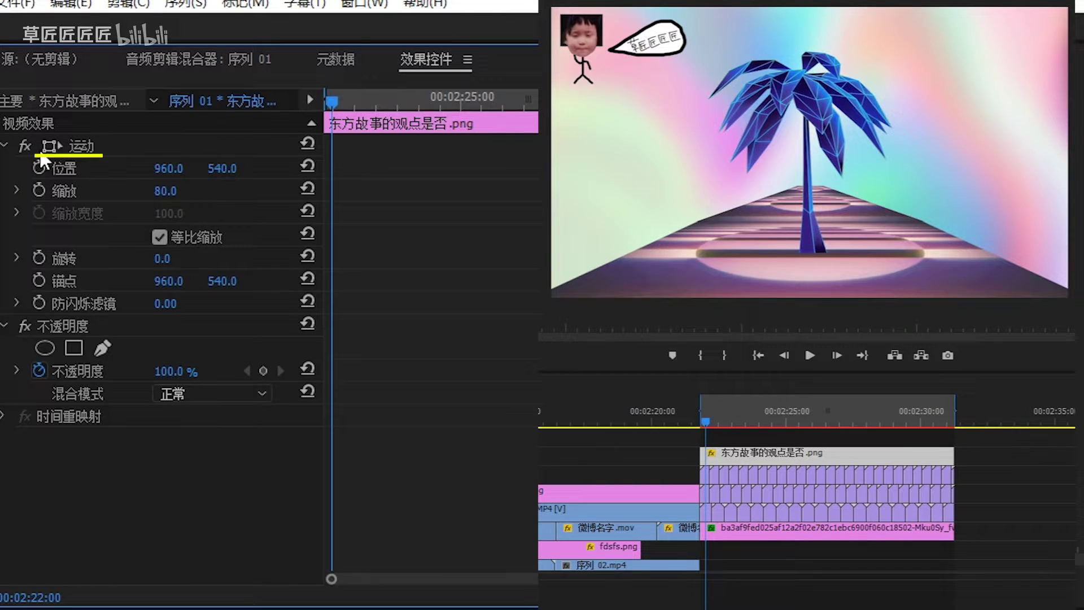
pyautogui.click(88, 151)
pyautogui.moveTo(847, 131); pyautogui.dragTo(676, 177)
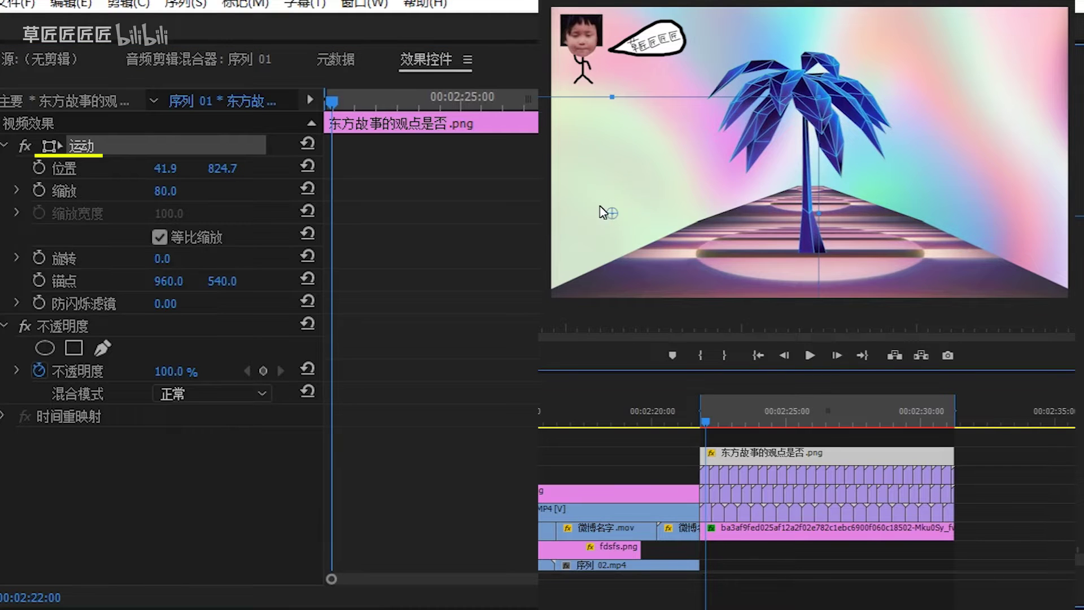
pyautogui.click(166, 191)
pyautogui.write('20')
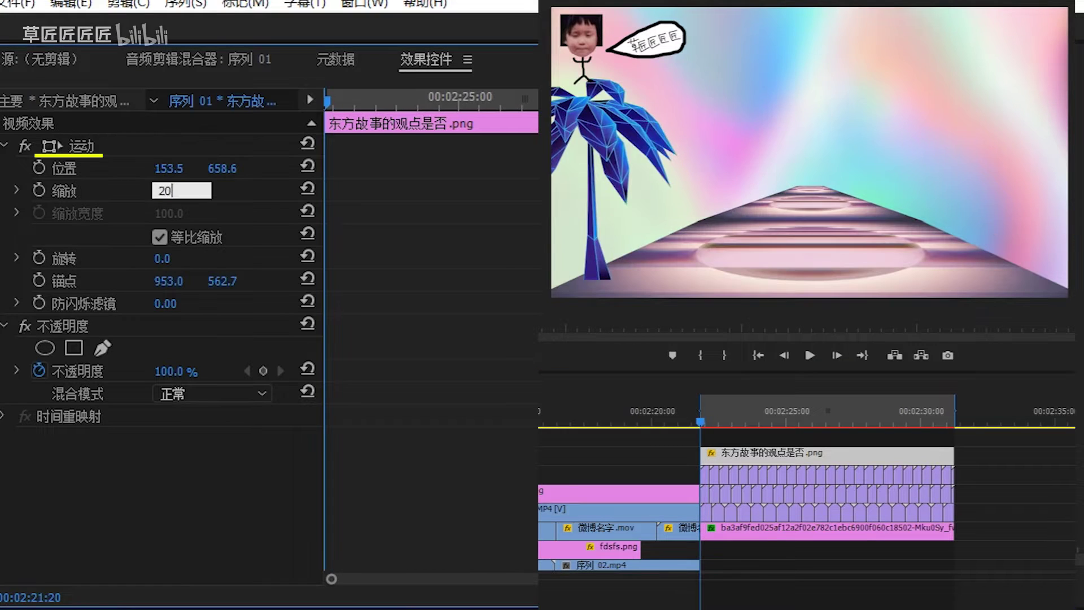
pyautogui.press('Return')
pyautogui.moveTo(627, 179); pyautogui.dragTo(804, 174)
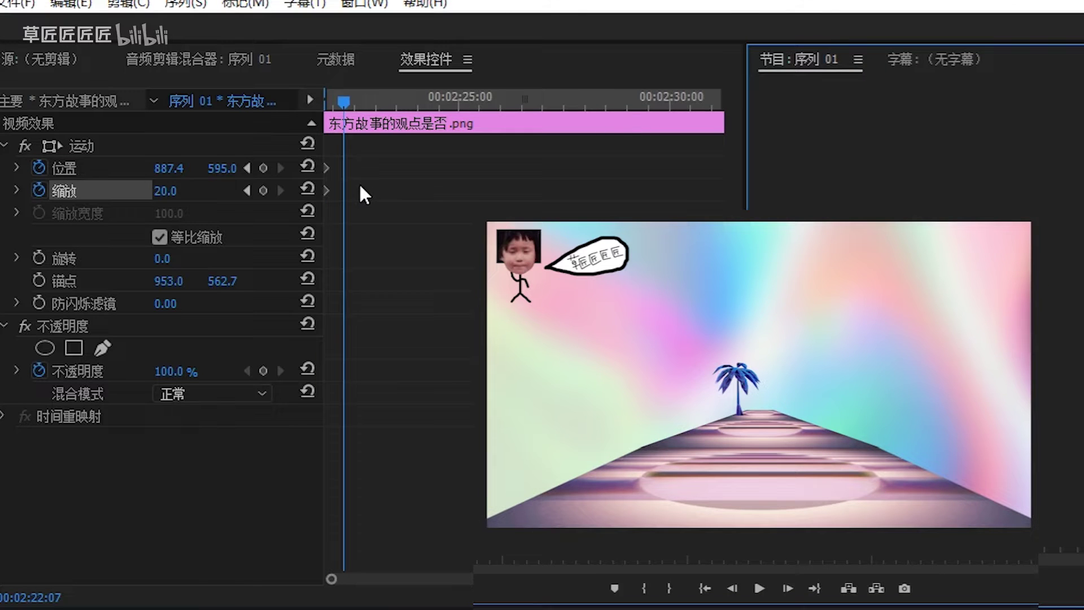
# On the clip's last frame, keyframe scale 80 and play back the growing tree
pyautogui.moveTo(354, 104); pyautogui.dragTo(725, 157)
pyautogui.press('Right')
pyautogui.press('Right')
pyautogui.press('Right')
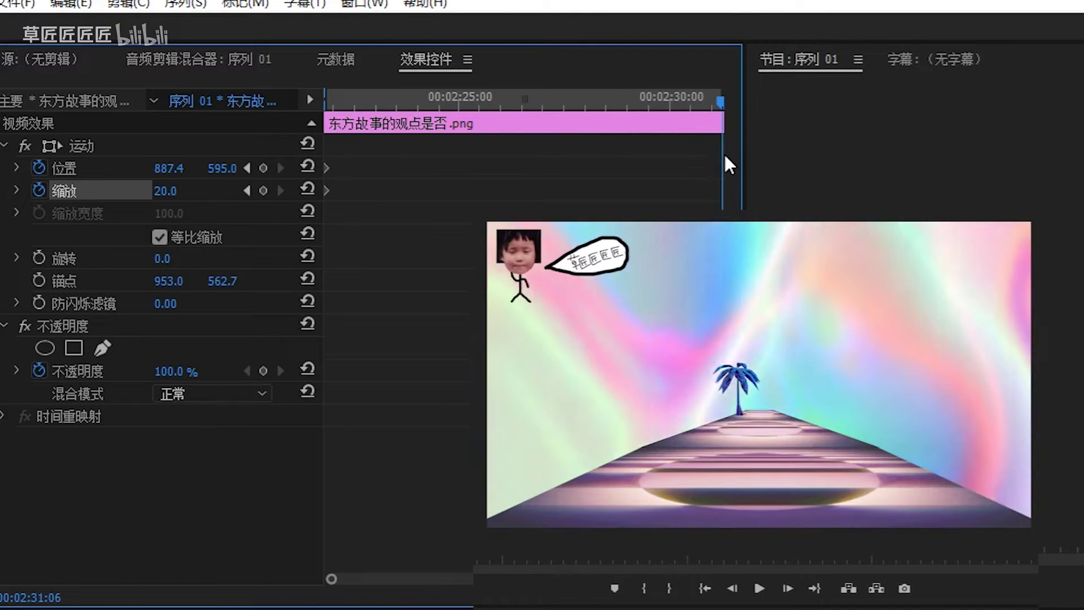
pyautogui.click(172, 191)
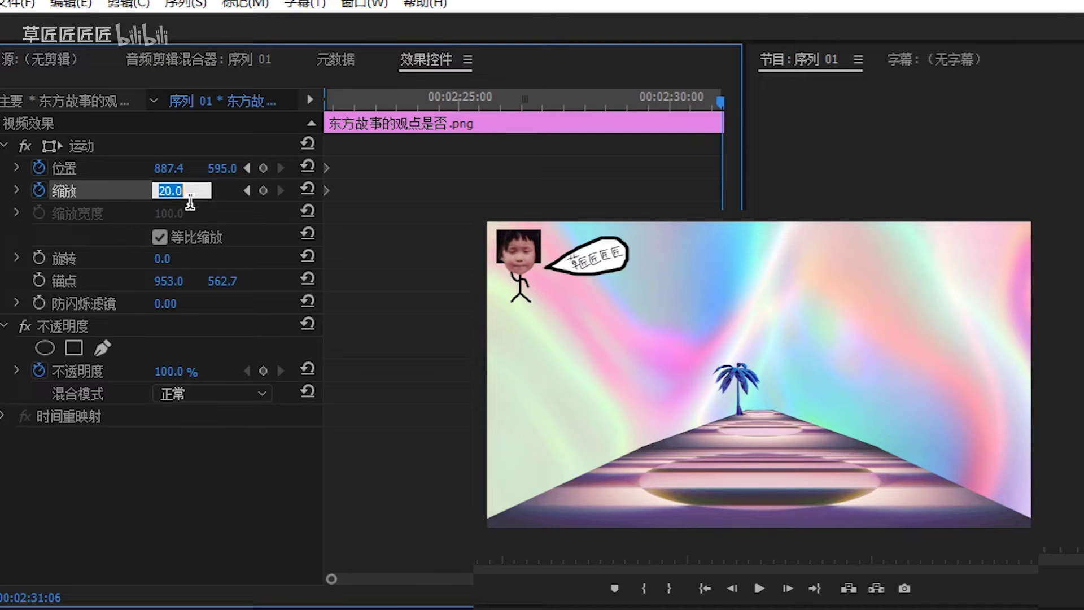
pyautogui.write('80')
pyautogui.press('Return')
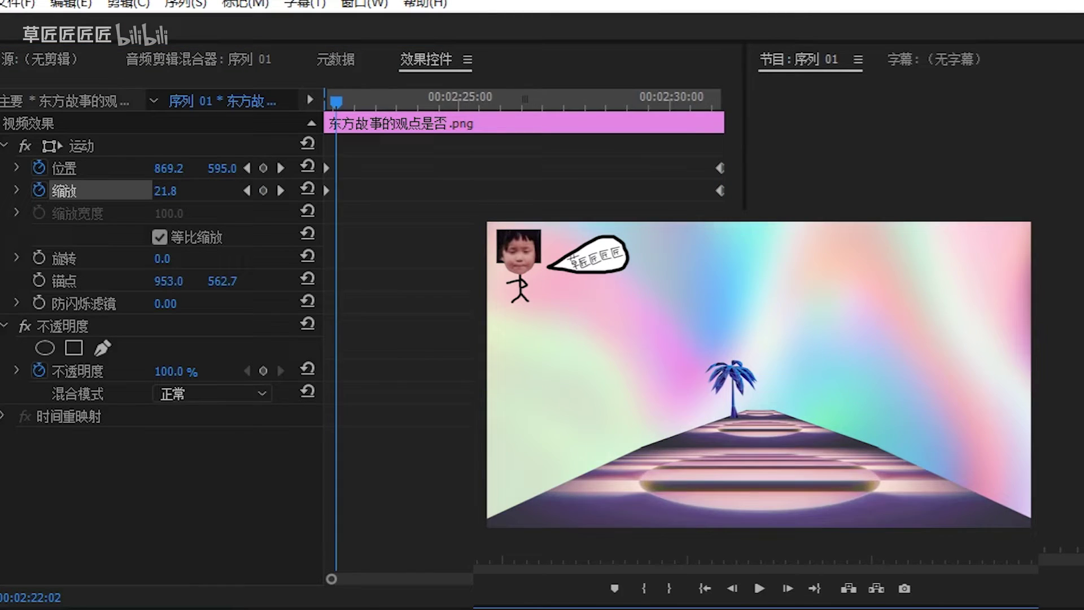
pyautogui.press('space')
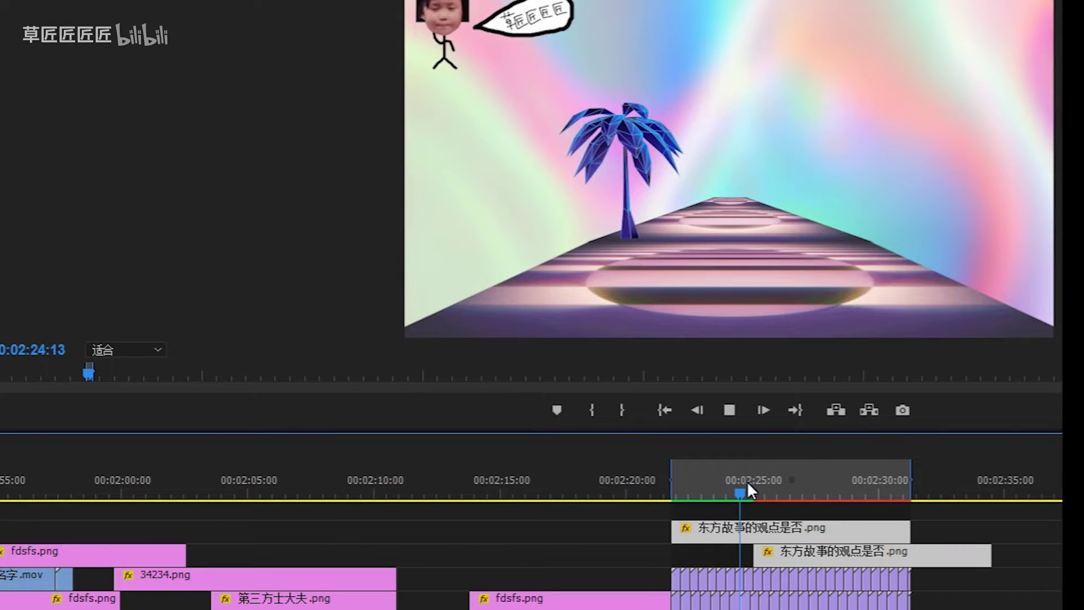
# Scrub through the palm-tree road section around 02:23–02:26 to review it
pyautogui.moveTo(746, 481); pyautogui.dragTo(893, 486)
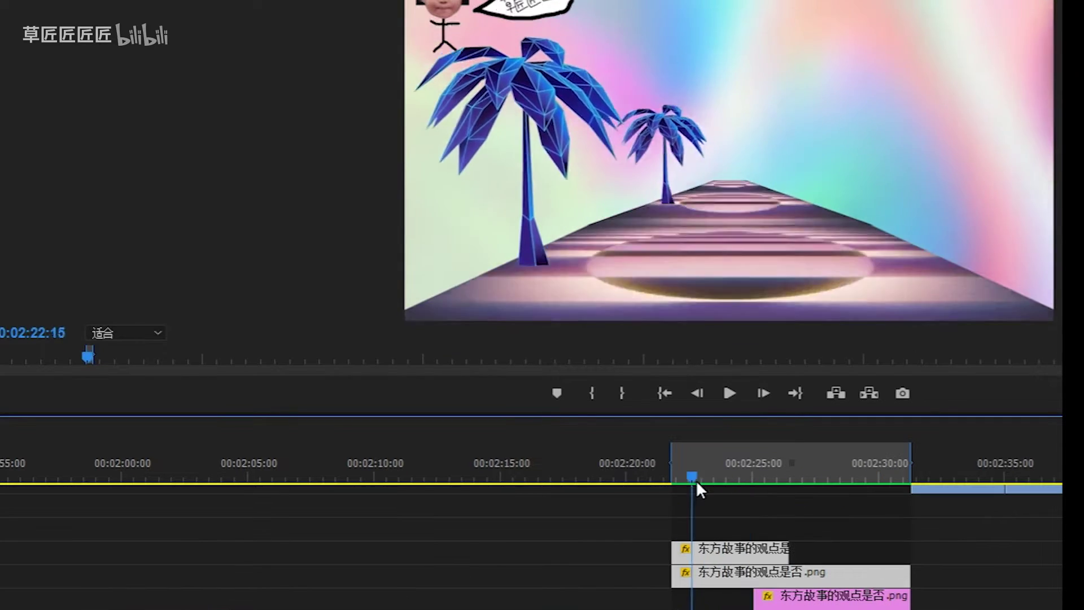
pyautogui.moveTo(696, 480); pyautogui.dragTo(899, 482)
pyautogui.moveTo(815, 479); pyautogui.dragTo(791, 474)
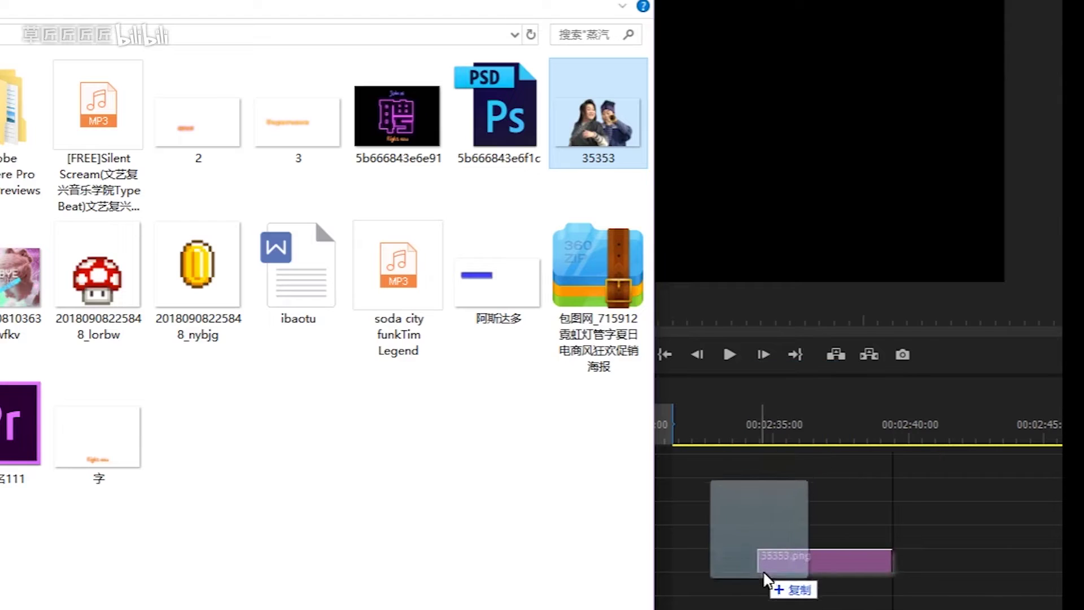
# Place the 35353.png figures image on the timeline and set the playhead to 02:23:00
pyautogui.moveTo(763, 573); pyautogui.dragTo(448, 582)
pyautogui.click(797, 561)
pyautogui.click(450, 438)
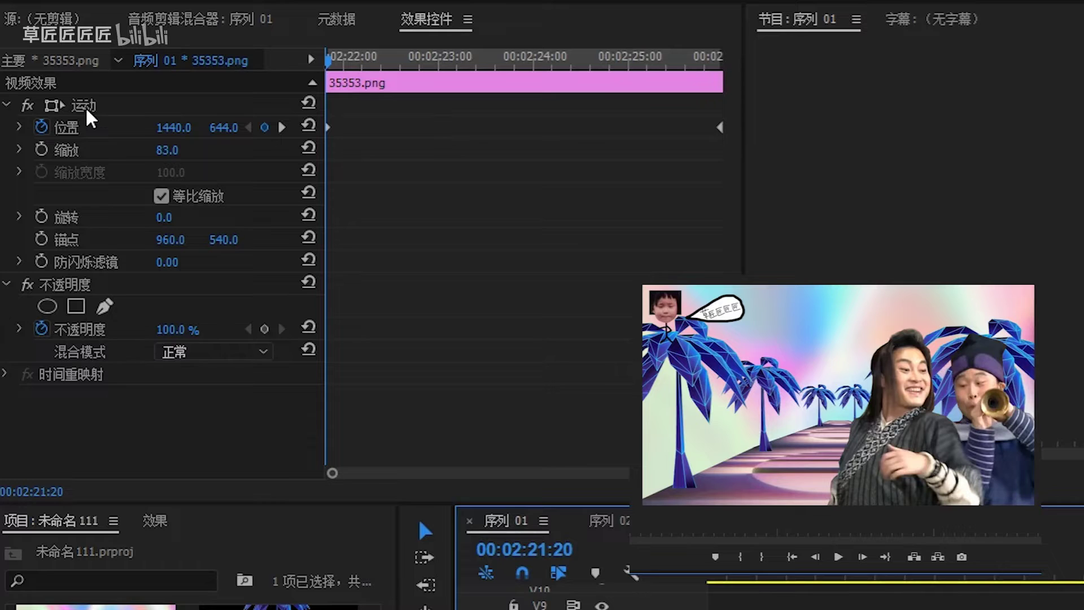
# Keyframe the figures sliding to the left side of frame at the clip's end, then play it
pyautogui.click(88, 111)
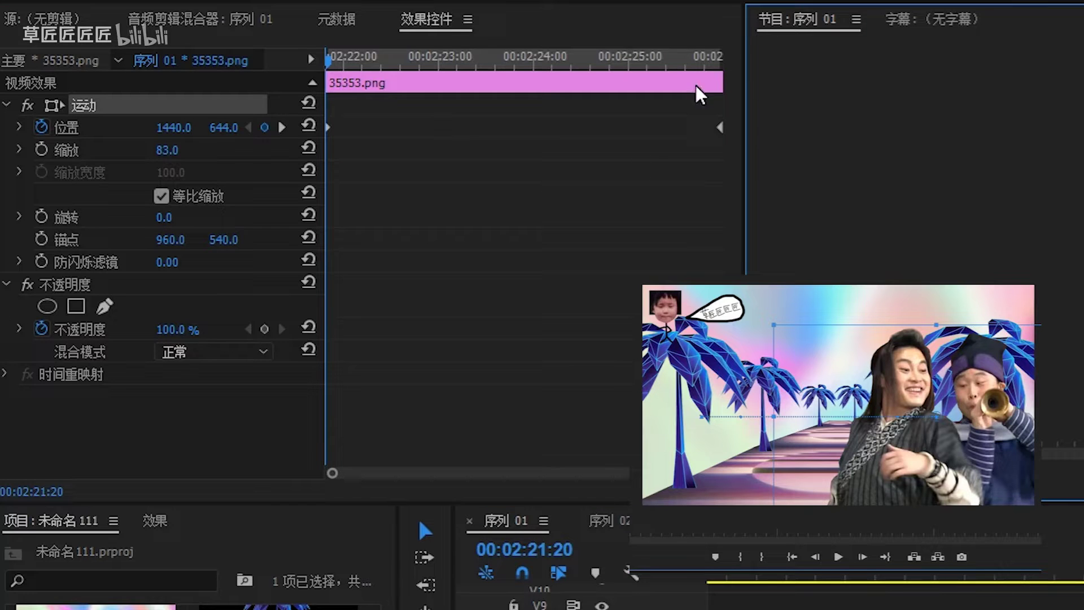
pyautogui.click(719, 59)
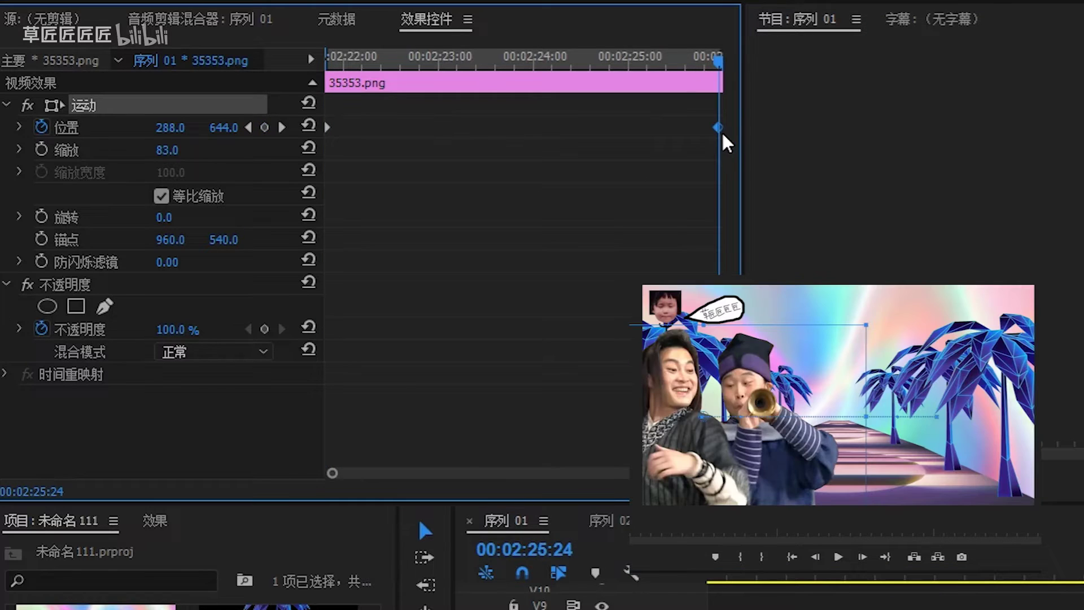
pyautogui.moveTo(724, 135); pyautogui.dragTo(719, 132)
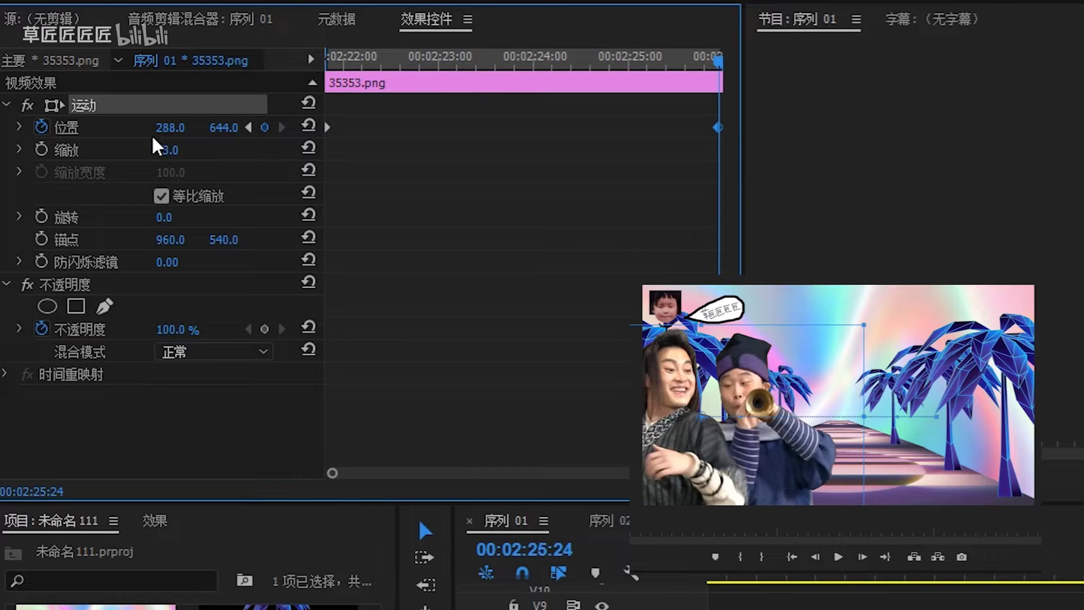
pyautogui.press('space')
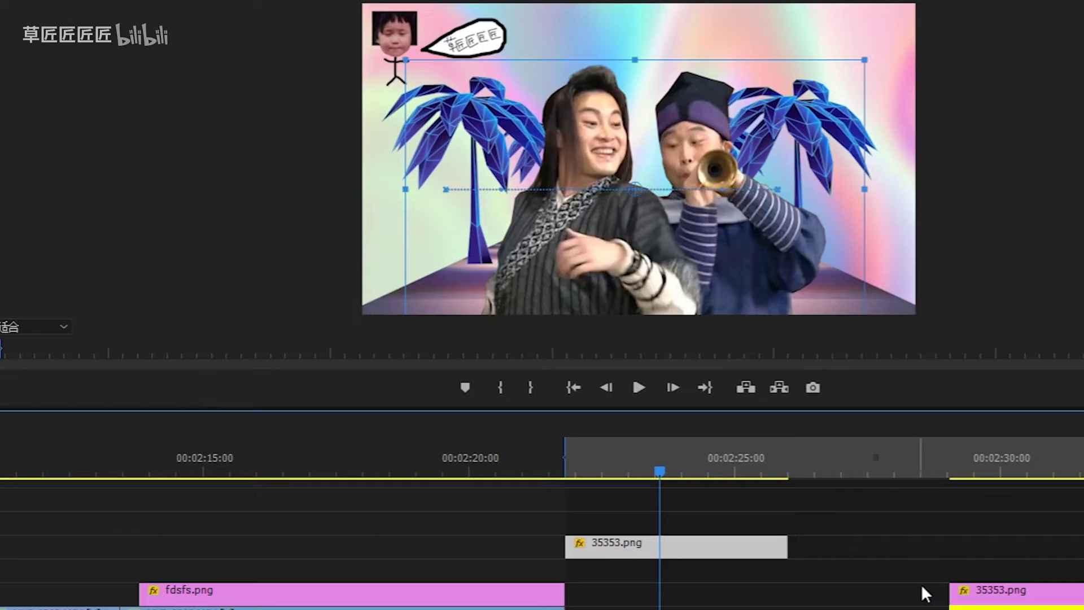
# Stack an earlier-starting figures copy on a higher track, preview the echo, and save
pyautogui.moveTo(978, 596); pyautogui.dragTo(673, 557)
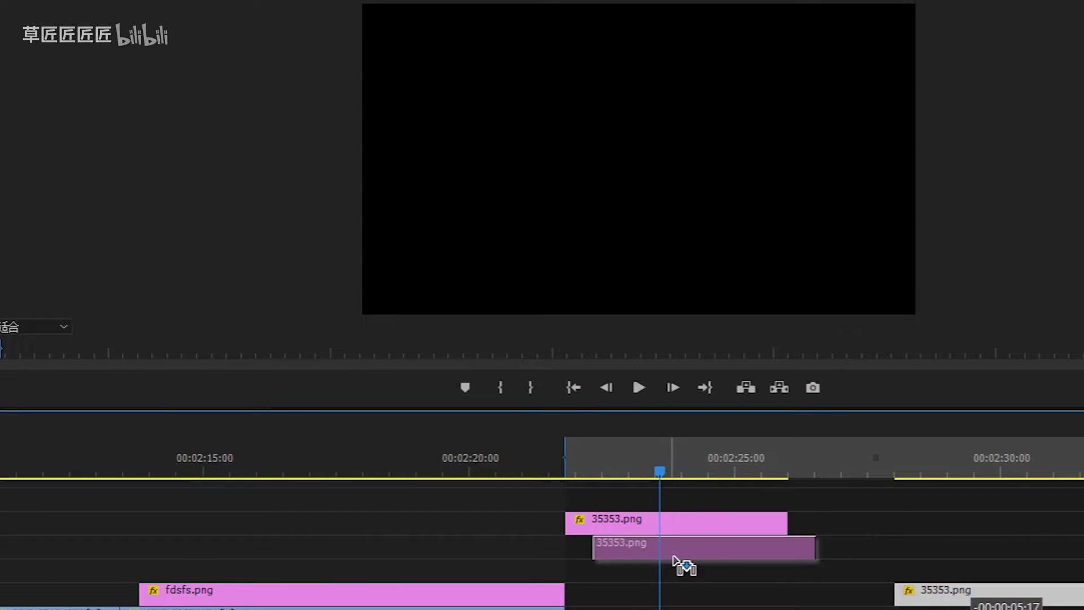
pyautogui.click(667, 524)
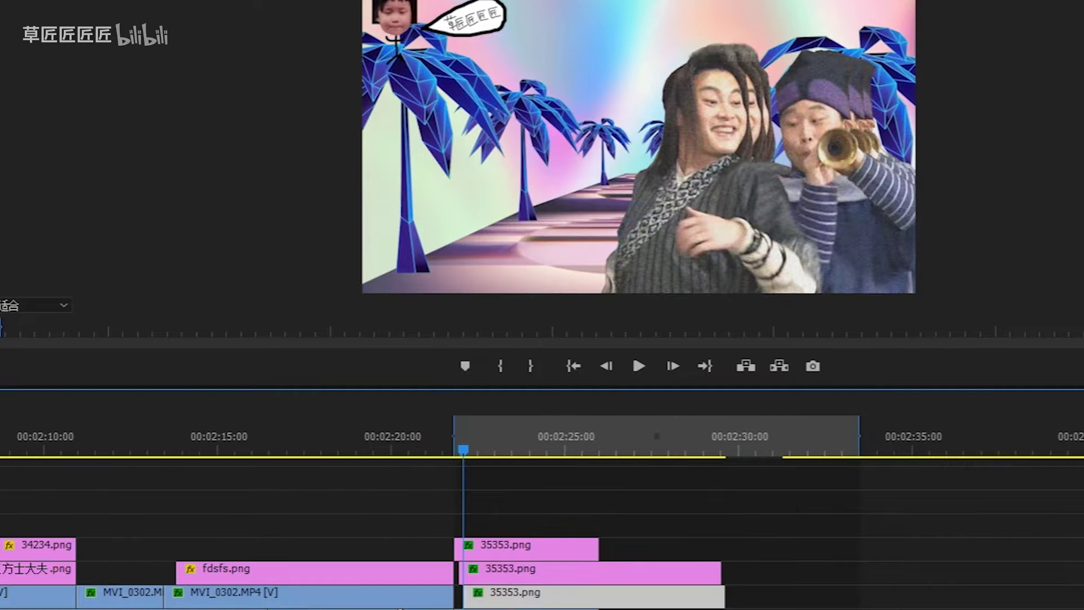
pyautogui.press('space')
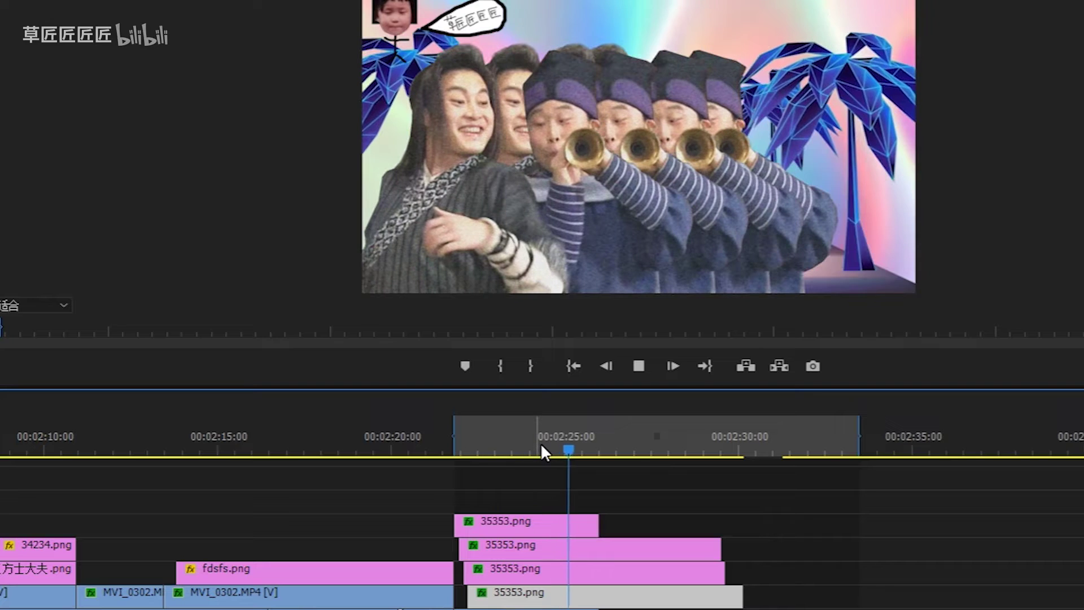
pyautogui.press('space')
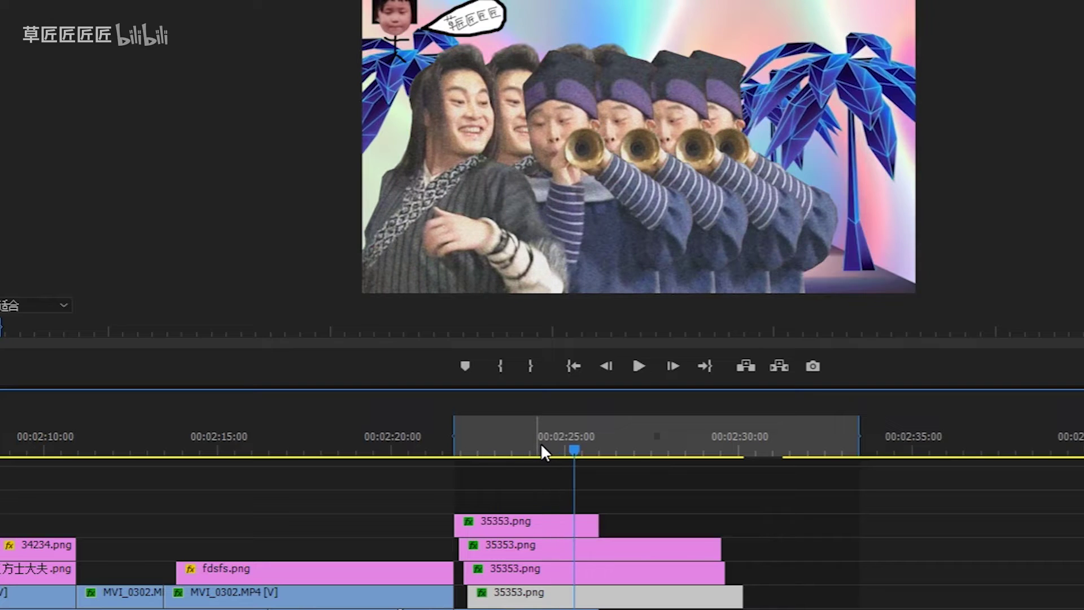
pyautogui.hotkey('ctrl', 's')
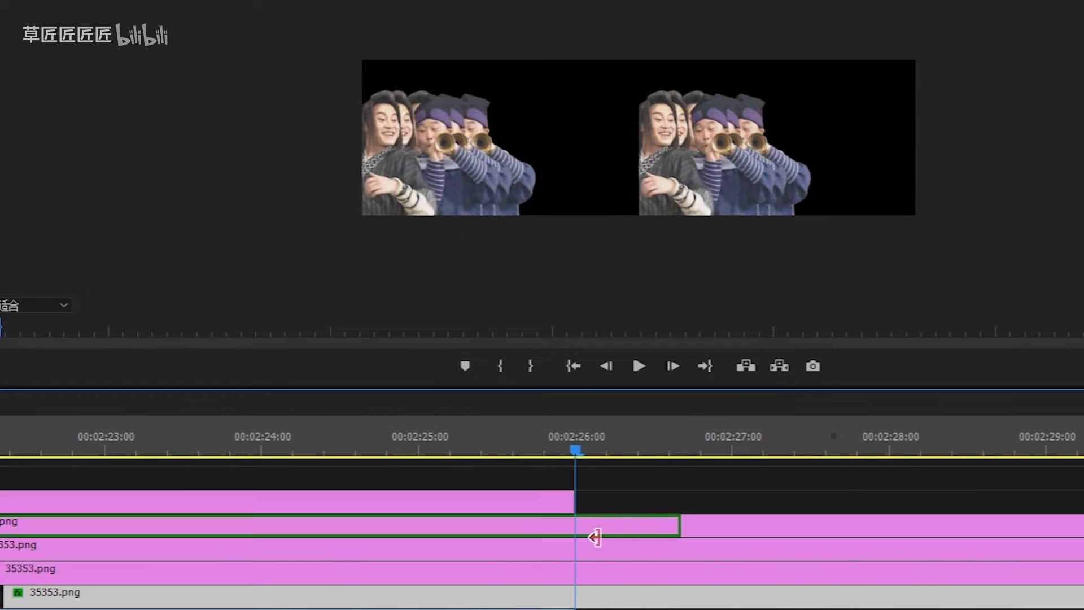
# Trim the second- and third-row copies to the playhead and split the top copy three times
pyautogui.moveTo(677, 528); pyautogui.dragTo(590, 537)
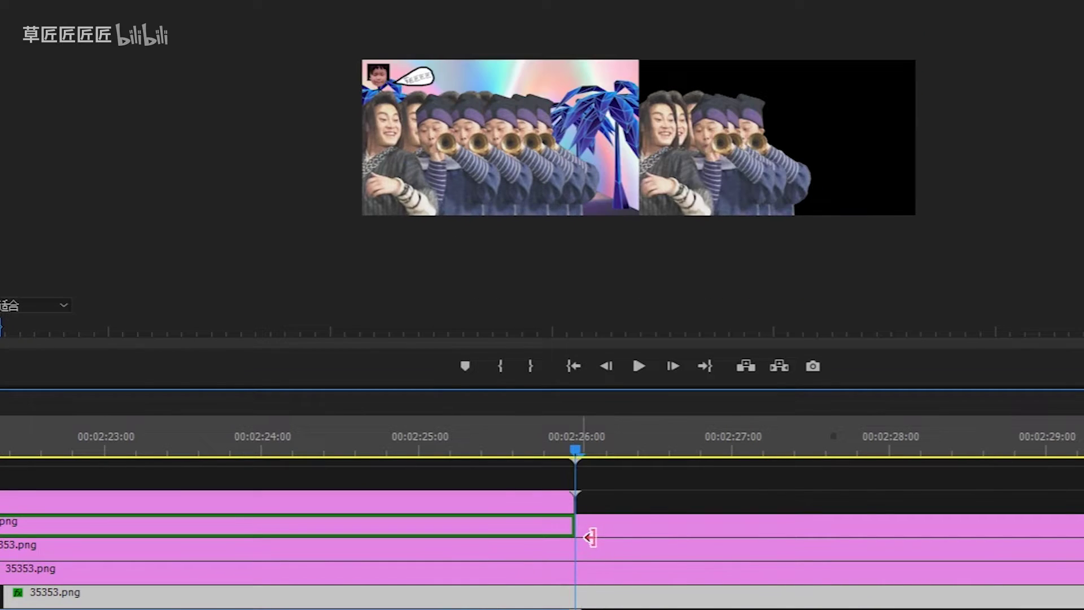
pyautogui.moveTo(678, 560); pyautogui.dragTo(583, 581)
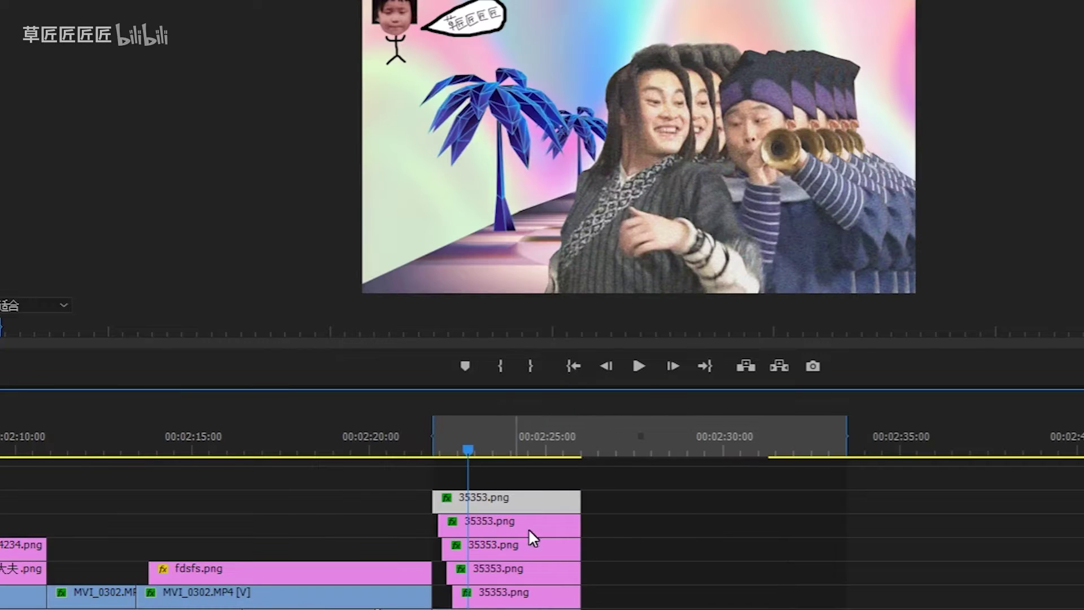
pyautogui.click(483, 507)
pyautogui.click(502, 506)
pyautogui.click(494, 447)
pyautogui.press('v')
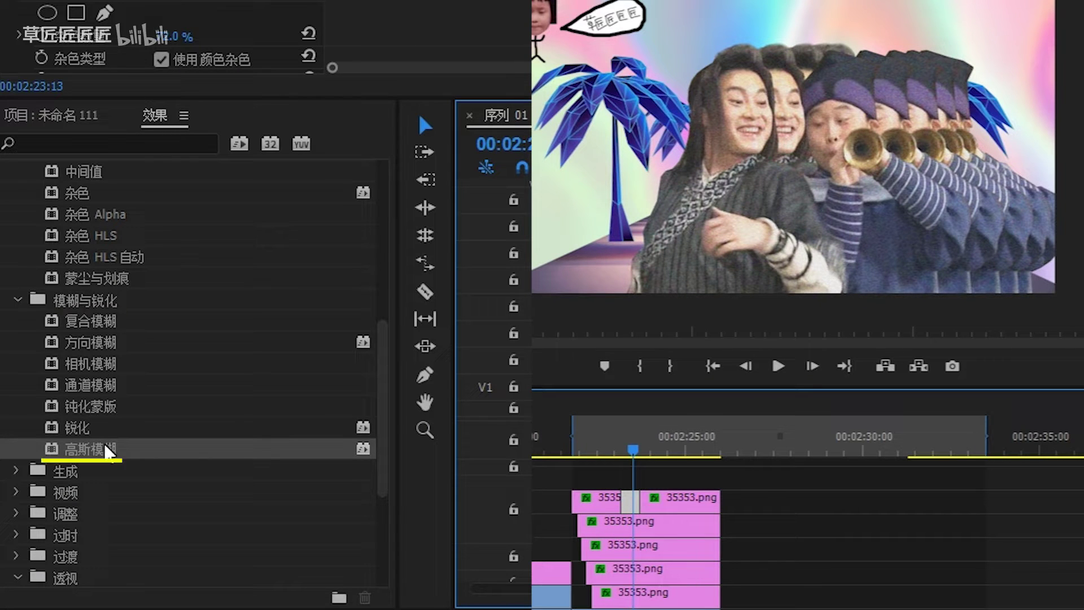
# Blur the second-track figures copy with 高斯模糊 and put the heart sticker on the top track
pyautogui.click(107, 452)
pyautogui.moveTo(641, 504); pyautogui.dragTo(689, 521)
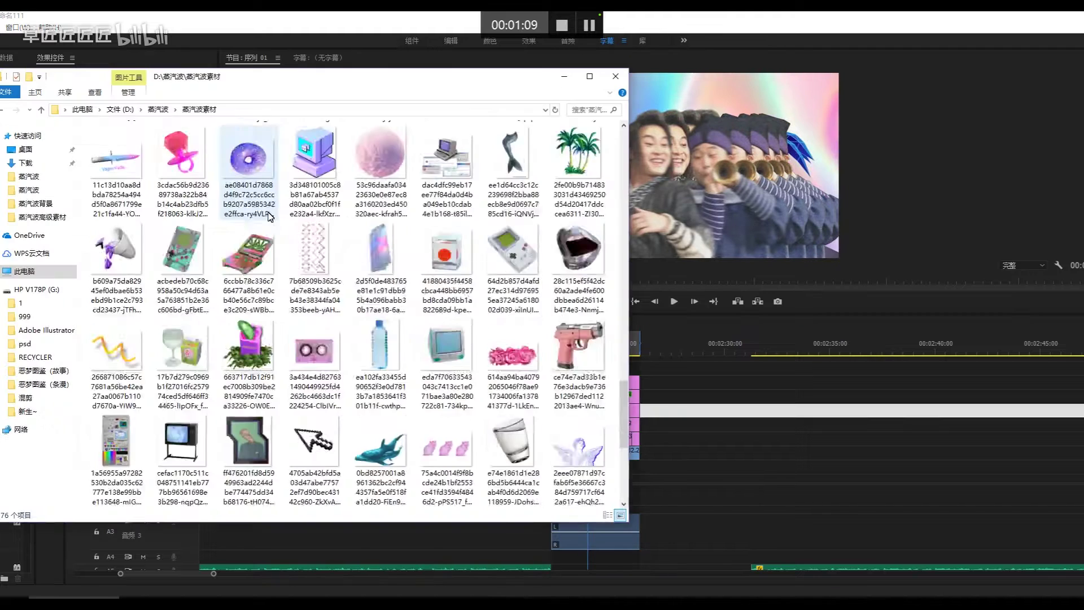
pyautogui.scroll(-3, 269, 216)
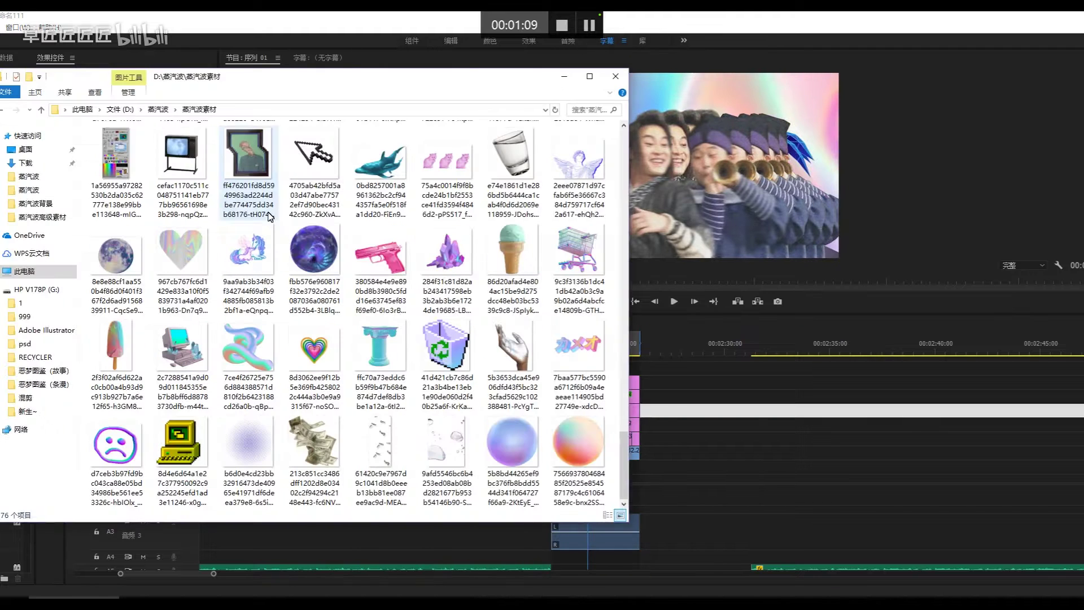
pyautogui.moveTo(321, 357); pyautogui.dragTo(662, 384)
pyautogui.moveTo(878, 382); pyautogui.dragTo(767, 376)
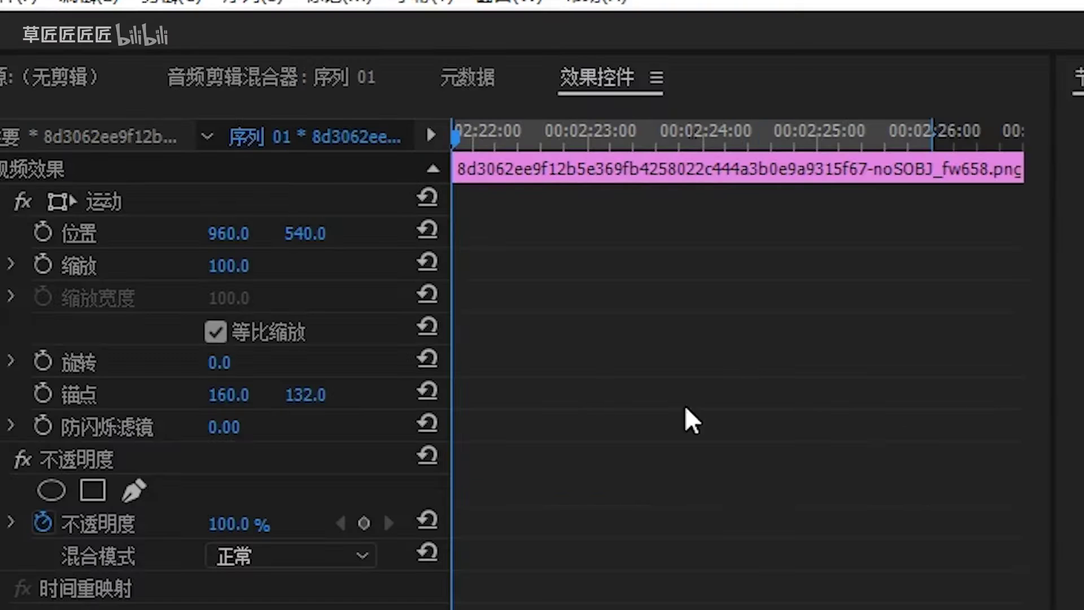
# Tilt the heart to -28° and keyframe its position and scale, starting at scale 0
pyautogui.moveTo(220, 361); pyautogui.dragTo(170, 362)
pyautogui.moveTo(294, 361); pyautogui.dragTo(319, 367)
pyautogui.click(99, 191)
pyautogui.click(74, 224)
pyautogui.click(74, 258)
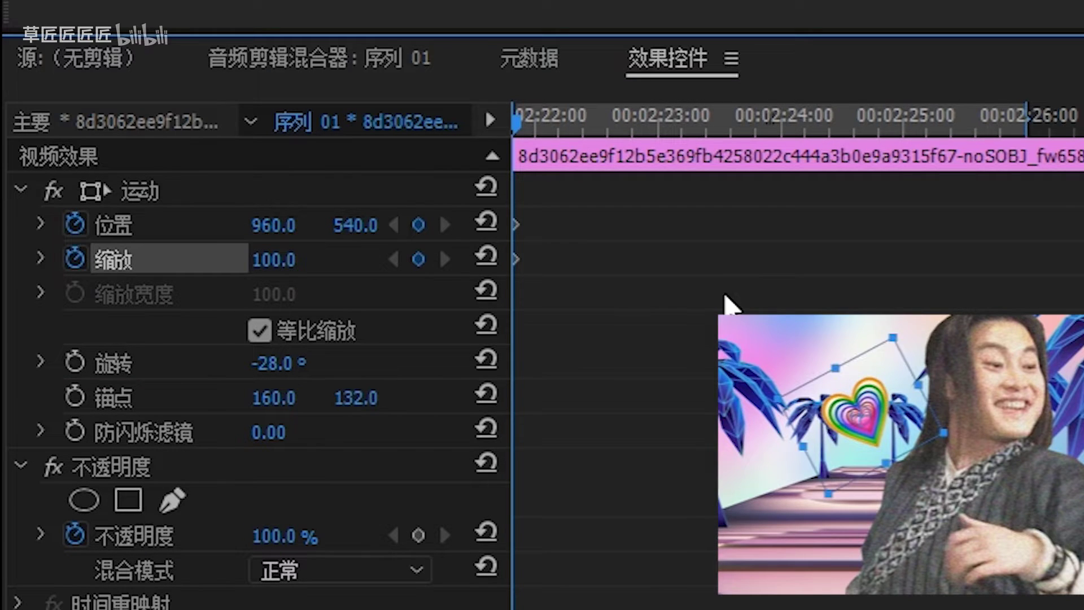
pyautogui.click(302, 262)
pyautogui.write('0')
pyautogui.press('Return')
# Add heart scale keyframes of 100 and then 60 so it pops in
pyautogui.press('space')
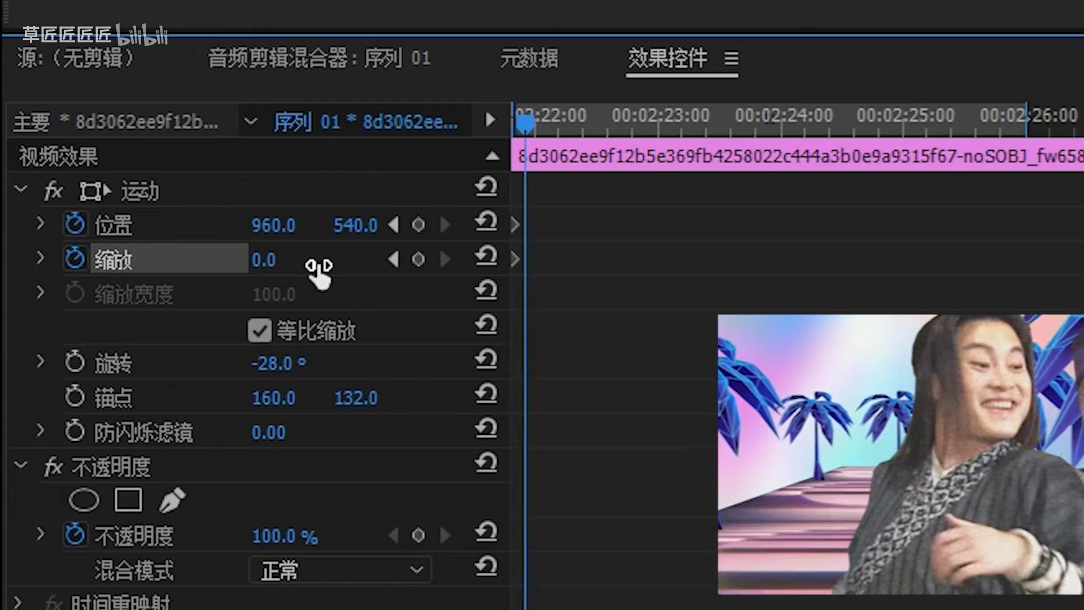
pyautogui.click(306, 276)
pyautogui.write('100')
pyautogui.press('Return')
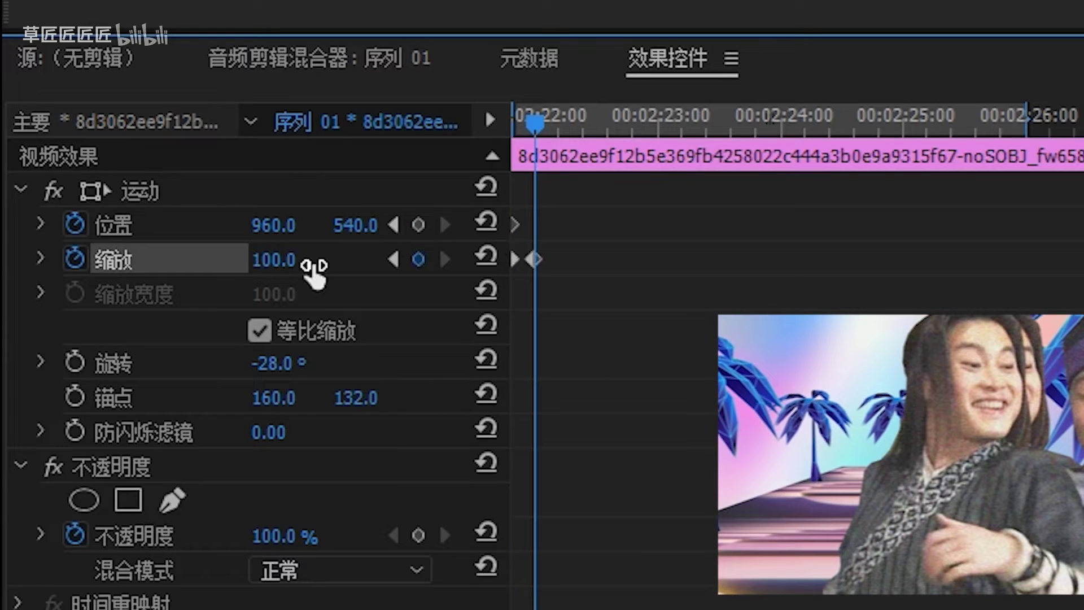
pyautogui.press('space')
pyautogui.click(310, 268)
pyautogui.write('60')
pyautogui.press('Return')
pyautogui.press('space')
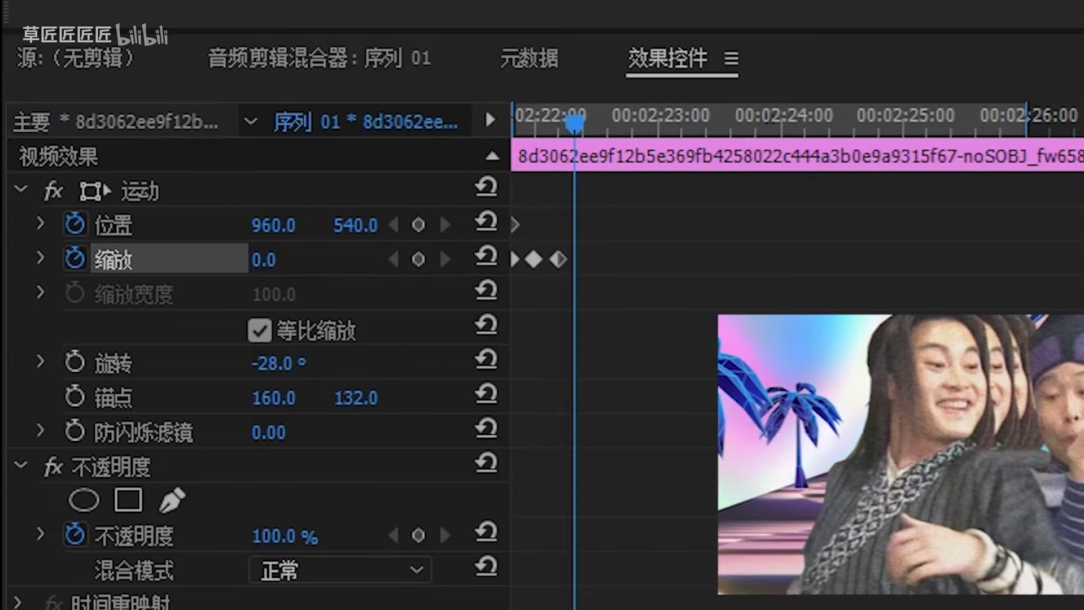
# Play back the road scene from just before the clip start
pyautogui.press('Up')
pyautogui.press('space')
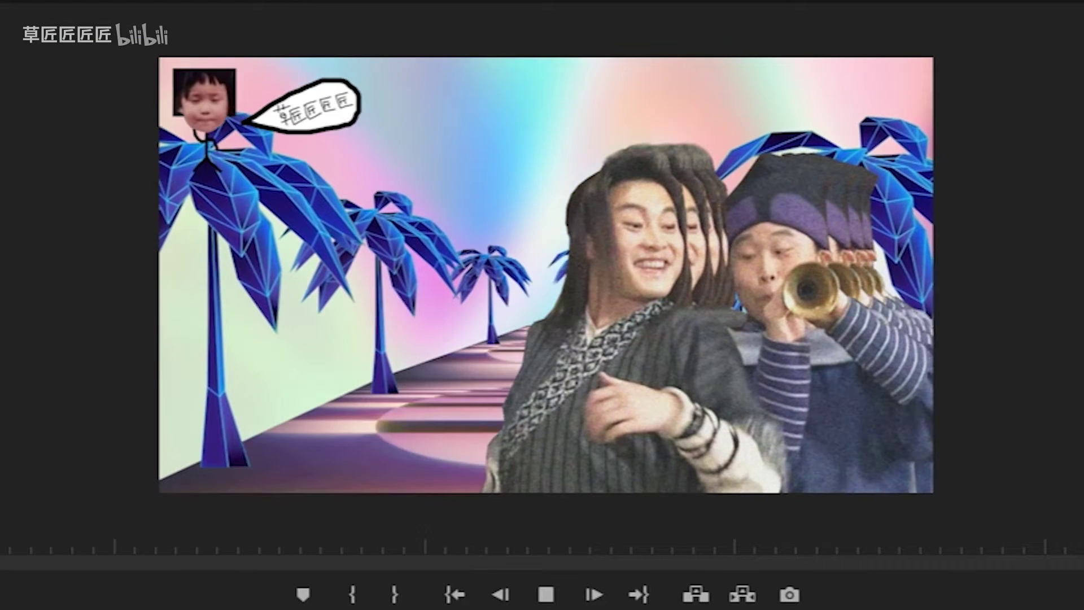
pyautogui.press('space')
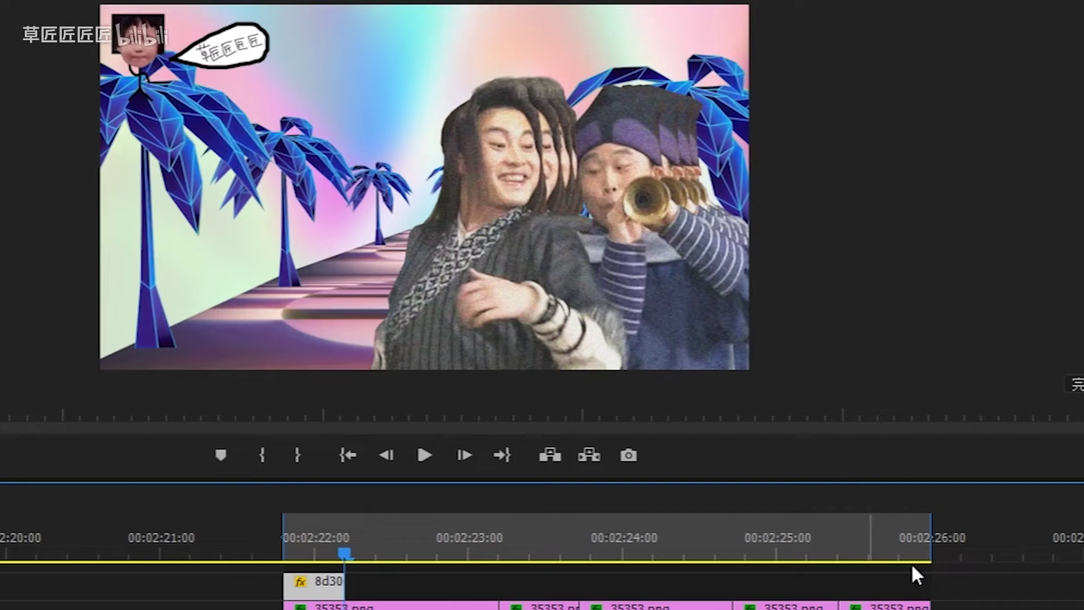
# Paste a second heart into the scene, rotate it to 16°, and move it above the trumpet player
pyautogui.click(985, 556)
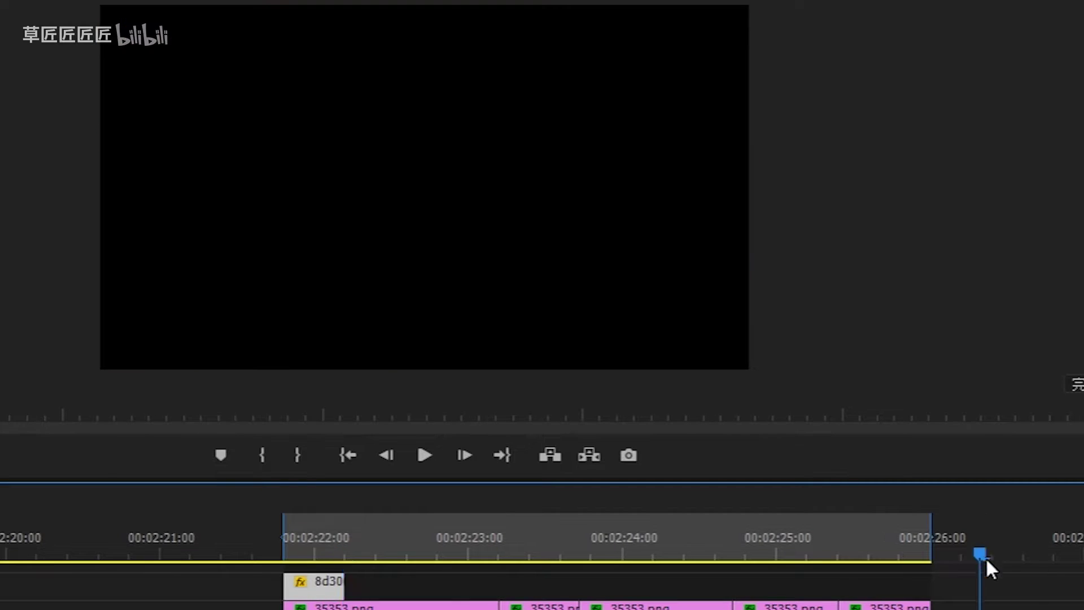
pyautogui.hotkey('ctrl', 'v')
pyautogui.moveTo(1030, 587); pyautogui.dragTo(421, 599)
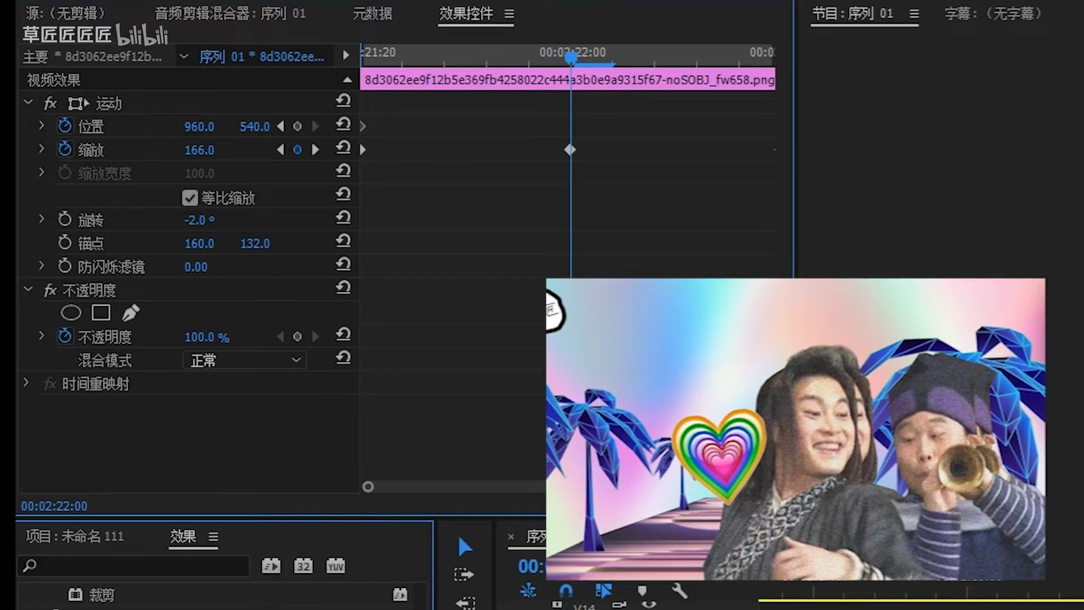
pyautogui.moveTo(195, 221); pyautogui.dragTo(198, 220)
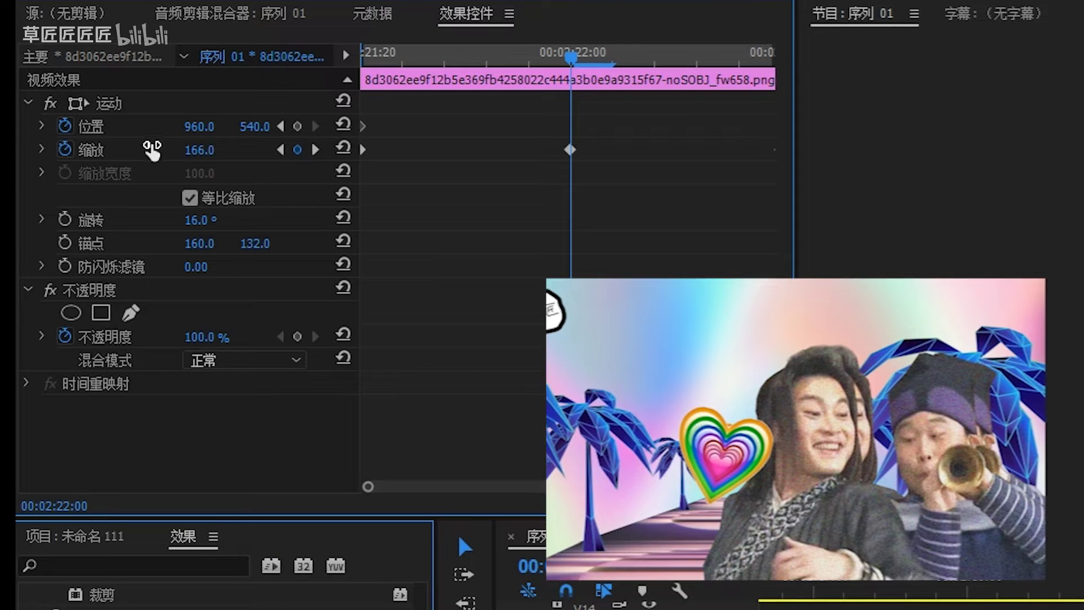
pyautogui.click(90, 127)
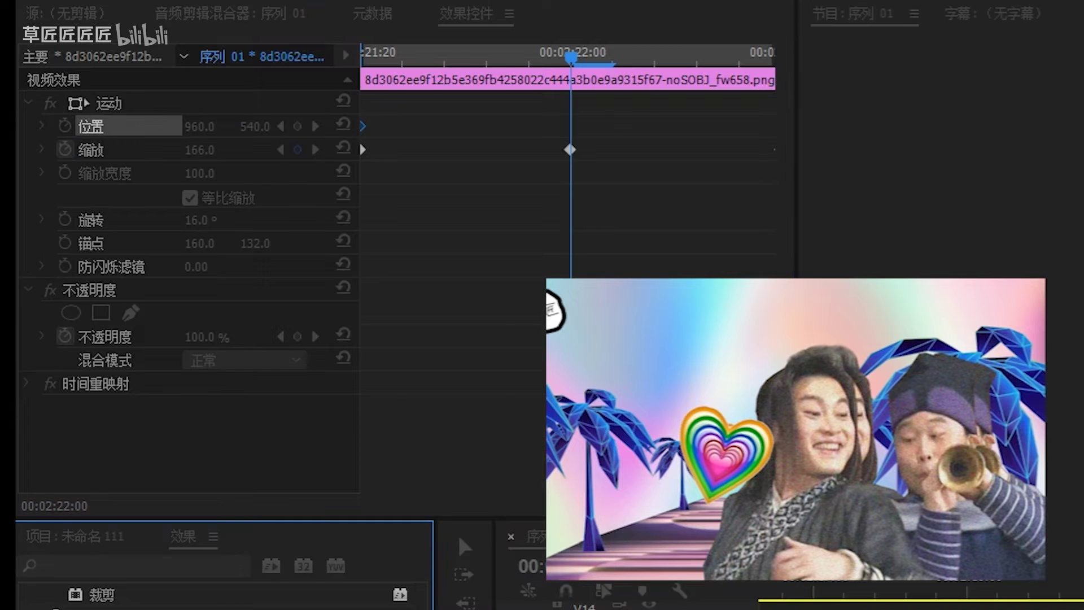
pyautogui.click(131, 104)
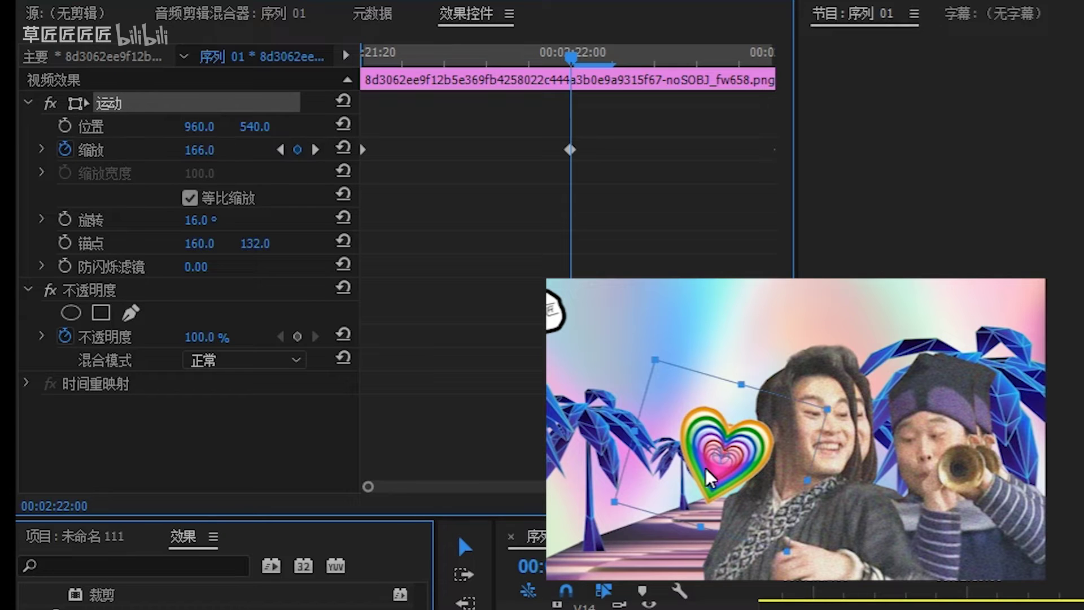
pyautogui.moveTo(758, 440); pyautogui.dragTo(964, 350)
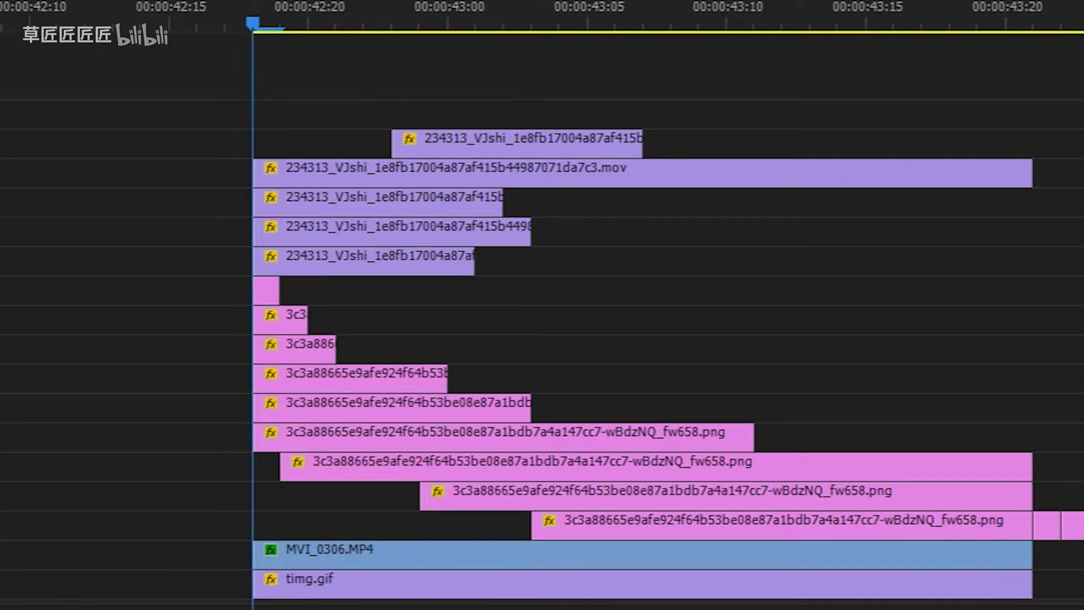
# Select the MVI_0306.MP4 portrait clip and hide its track to view the scene without it
pyautogui.click(330, 565)
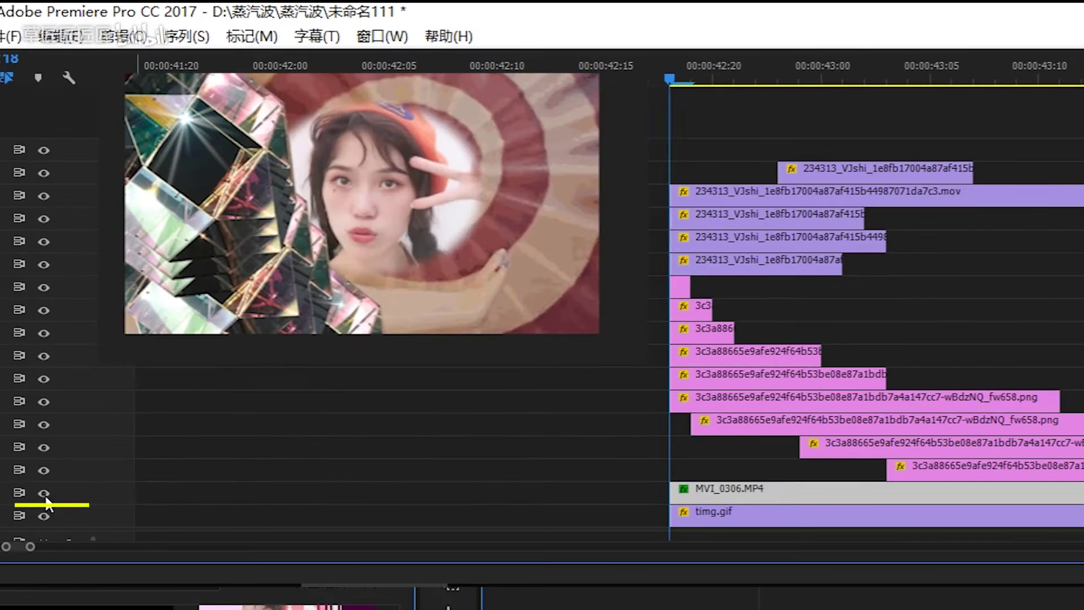
pyautogui.click(45, 495)
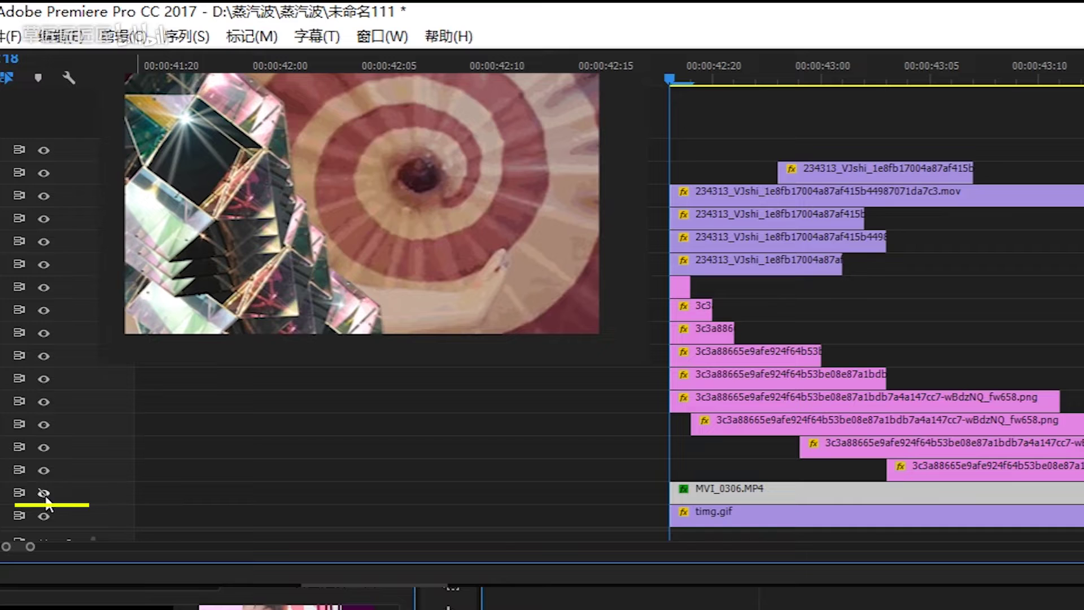
# Show the MVI_0306.MP4 layer again and cut its Mask (1) oval mask
pyautogui.click(46, 495)
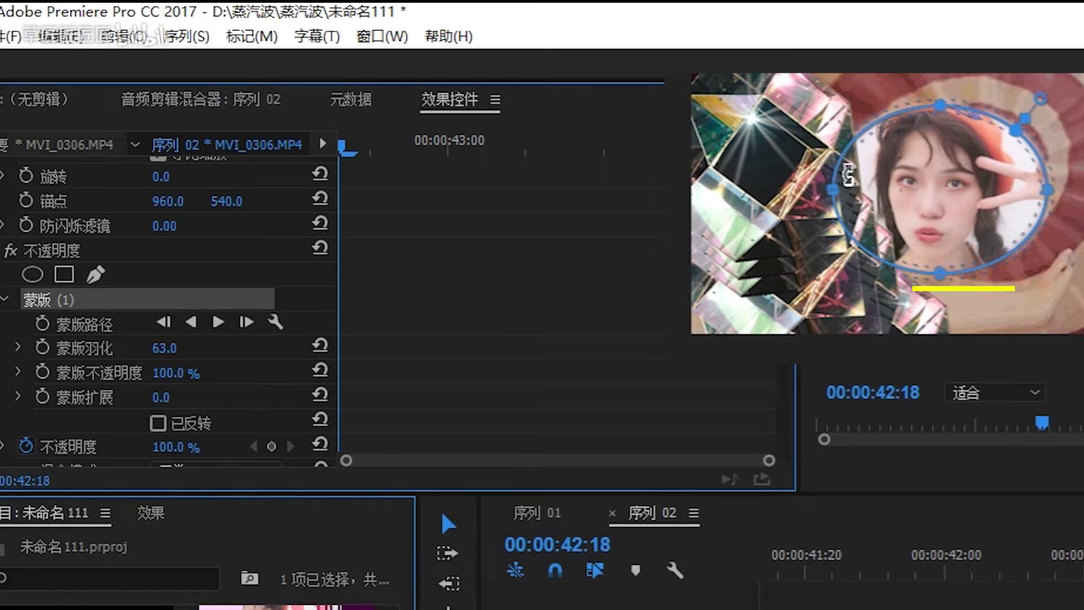
pyautogui.rightClick(72, 303)
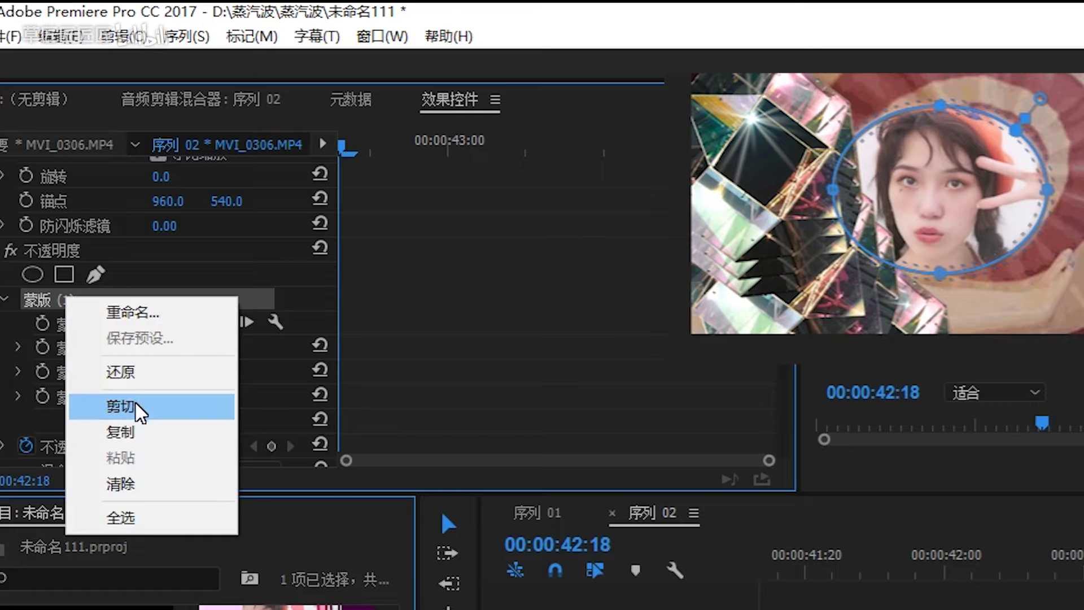
pyautogui.click(121, 407)
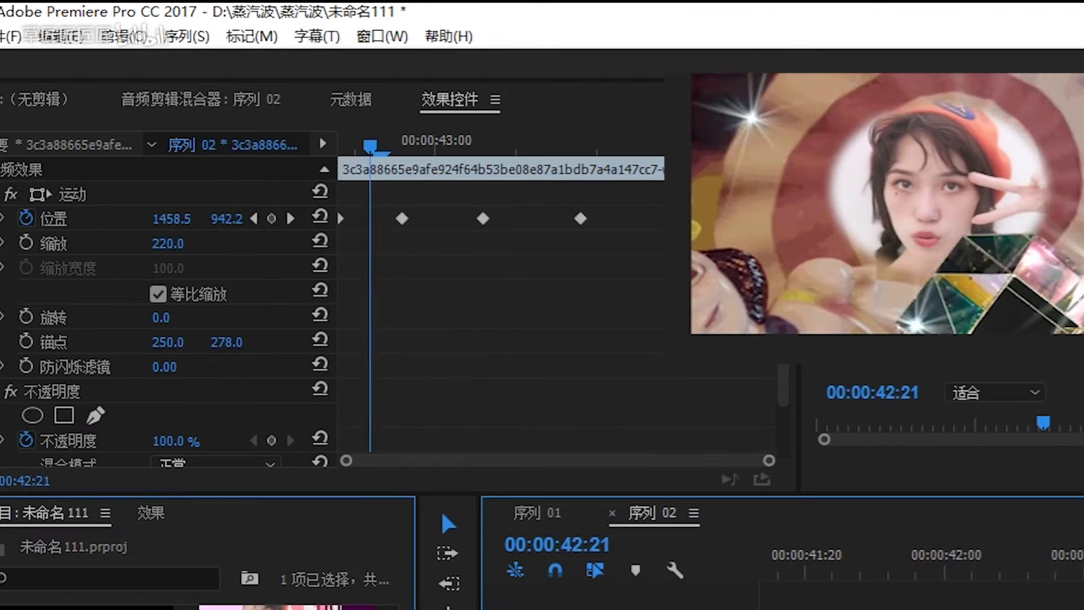
# Play the scene, then step through the crystal clip's Position keyframes in Motion
pyautogui.press('space')
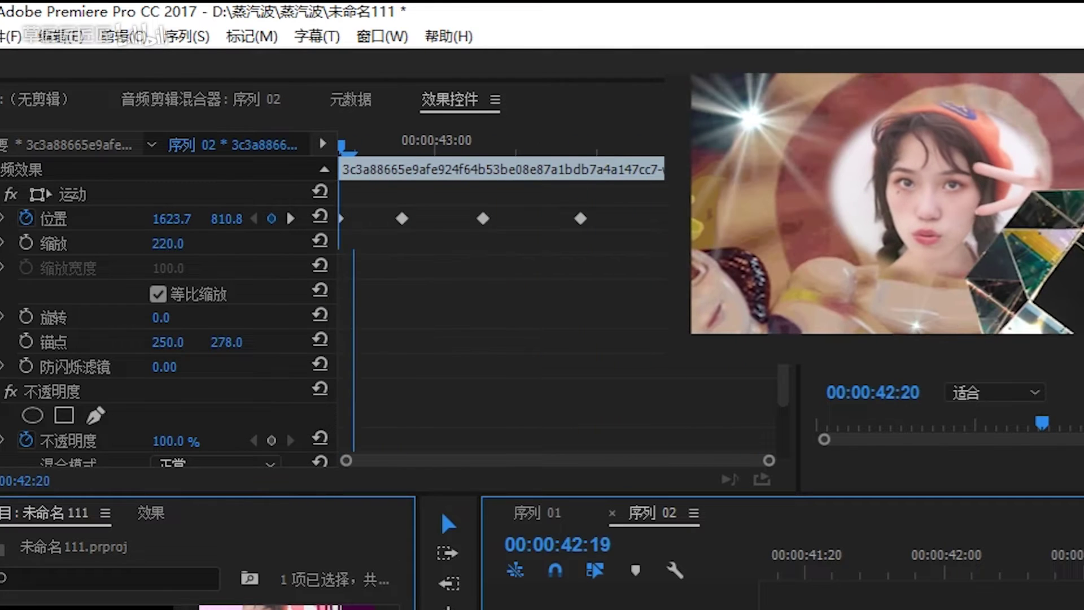
pyautogui.click(466, 337)
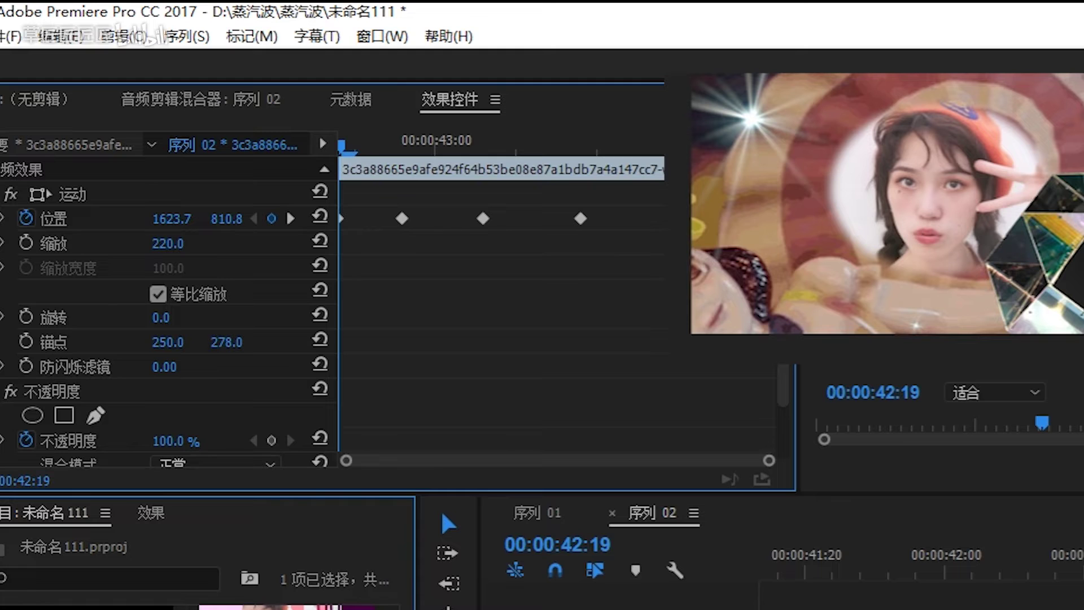
pyautogui.click(121, 195)
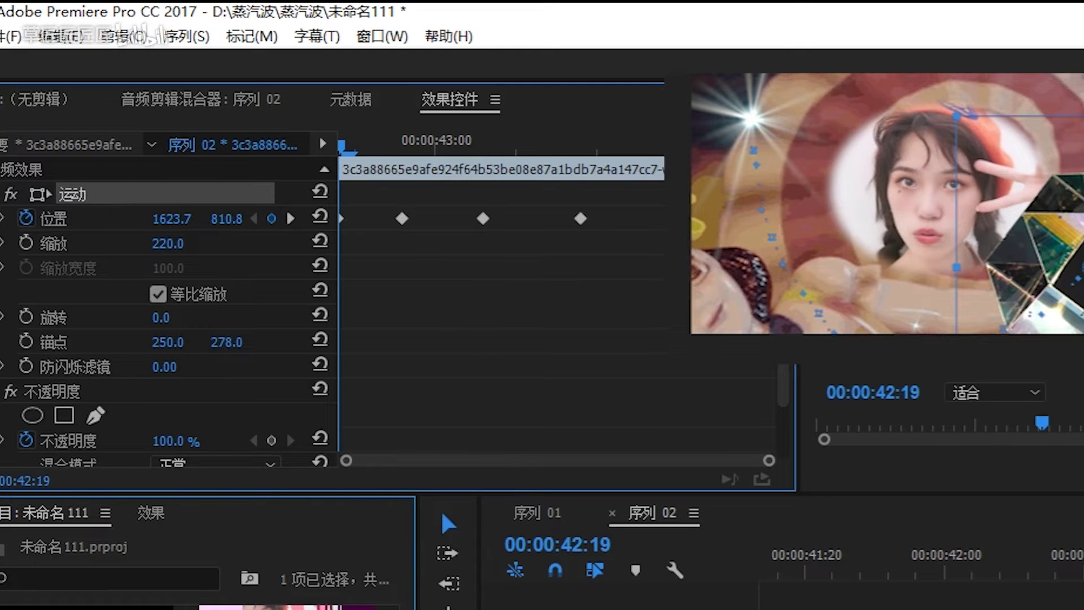
pyautogui.click(403, 145)
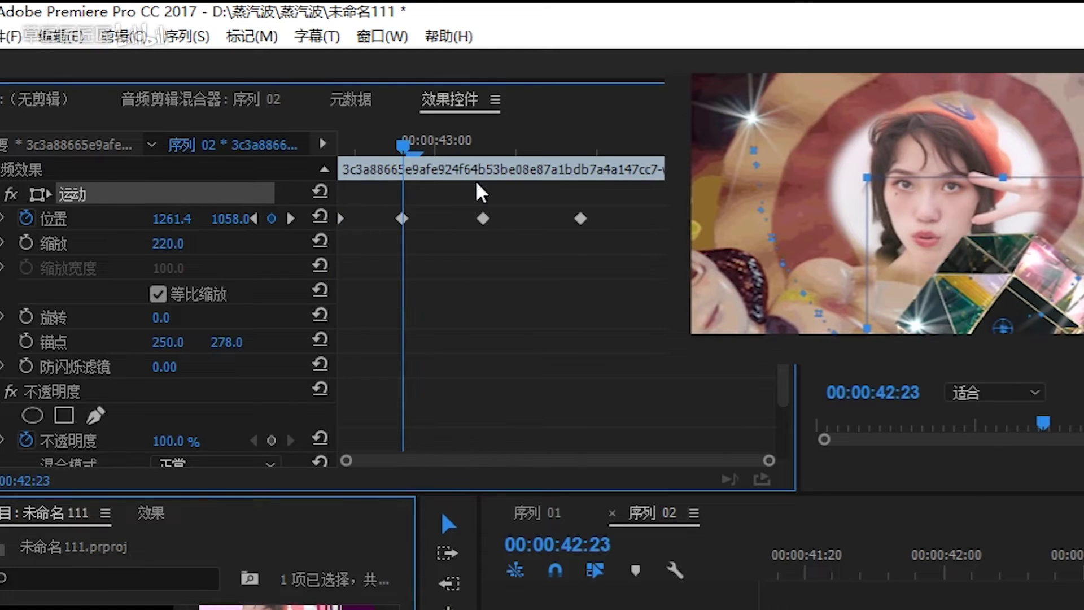
pyautogui.click(484, 147)
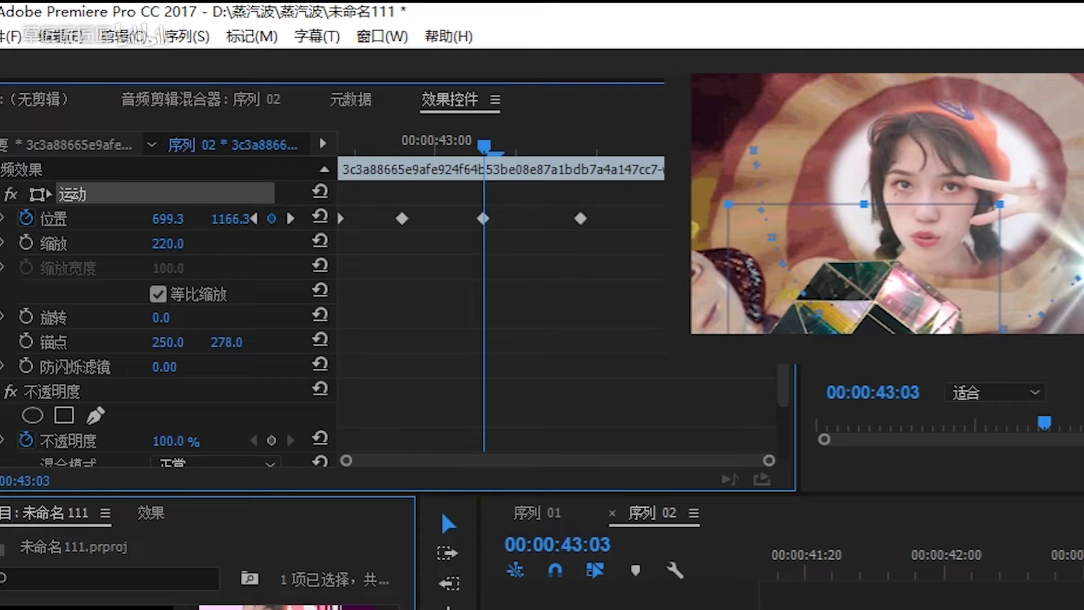
pyautogui.click(581, 146)
pyautogui.click(291, 218)
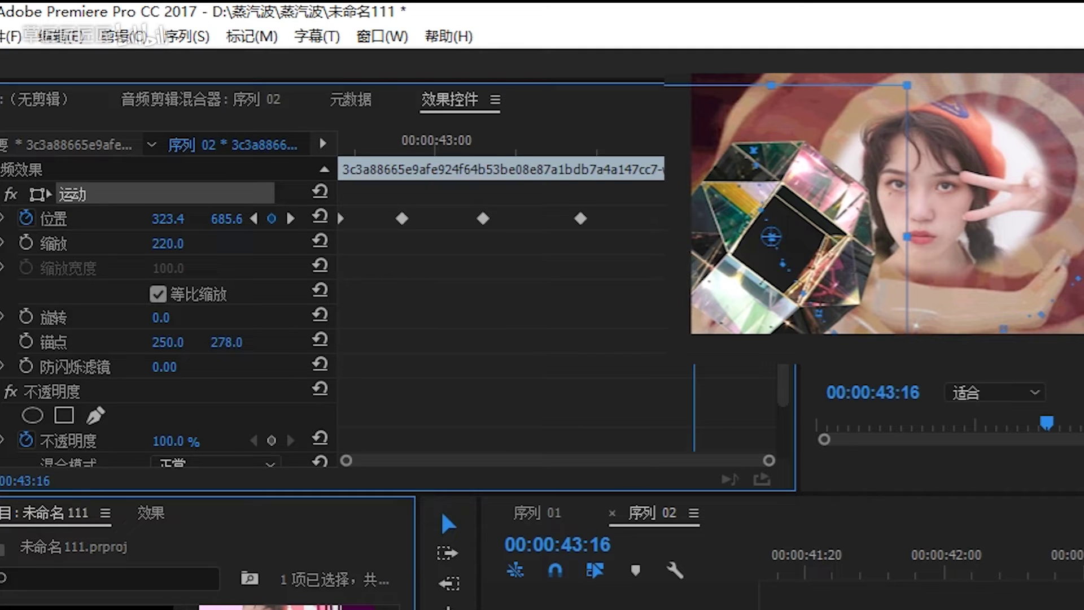
# Scrub through the crystal scene and replay it from the start
pyautogui.click(1073, 604)
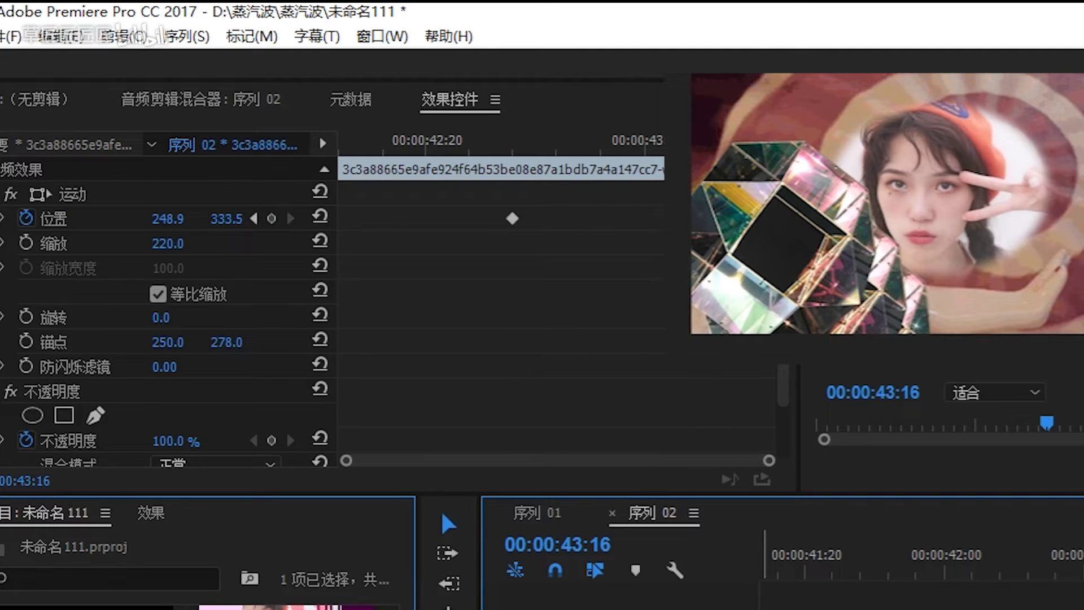
pyautogui.moveTo(1078, 556); pyautogui.dragTo(1083, 556)
pyautogui.press('Up')
pyautogui.press('space')
pyautogui.press('Up')
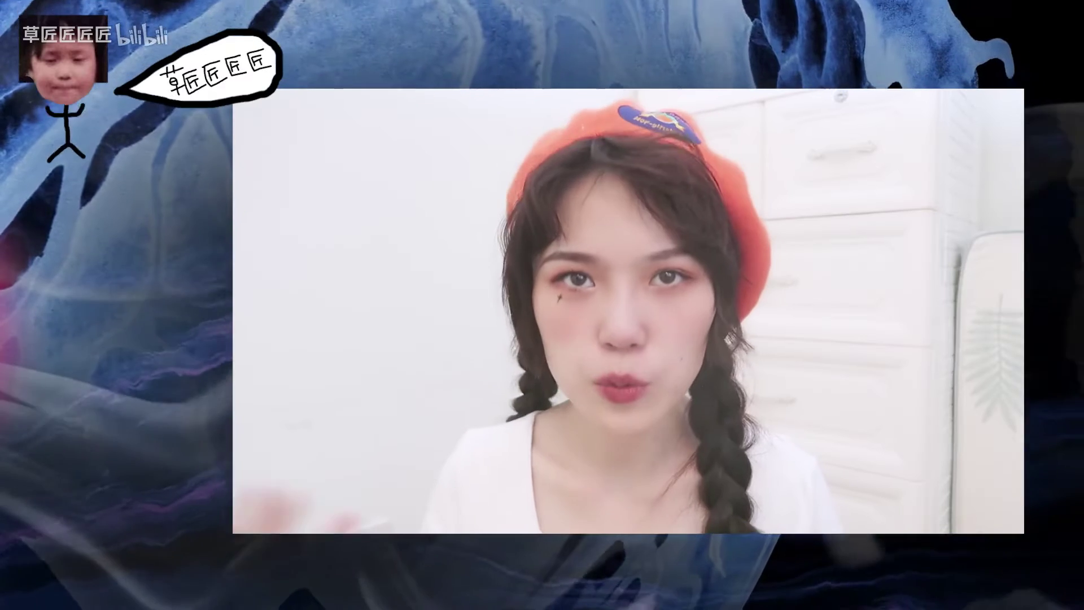